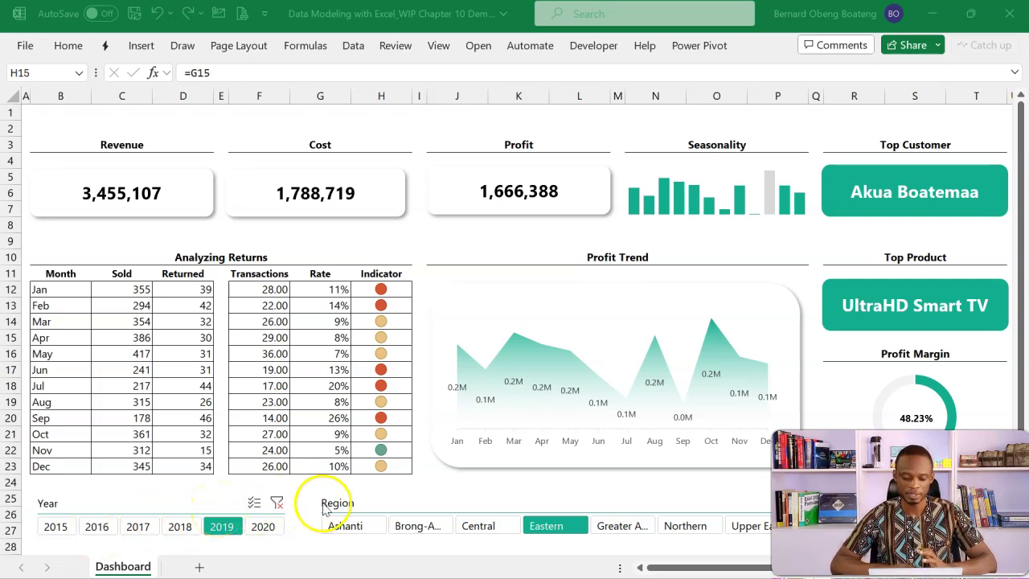
- Try the Ashanti, second, Central and Eastern options on the dashboard's Region slicer
left_click(336, 528)
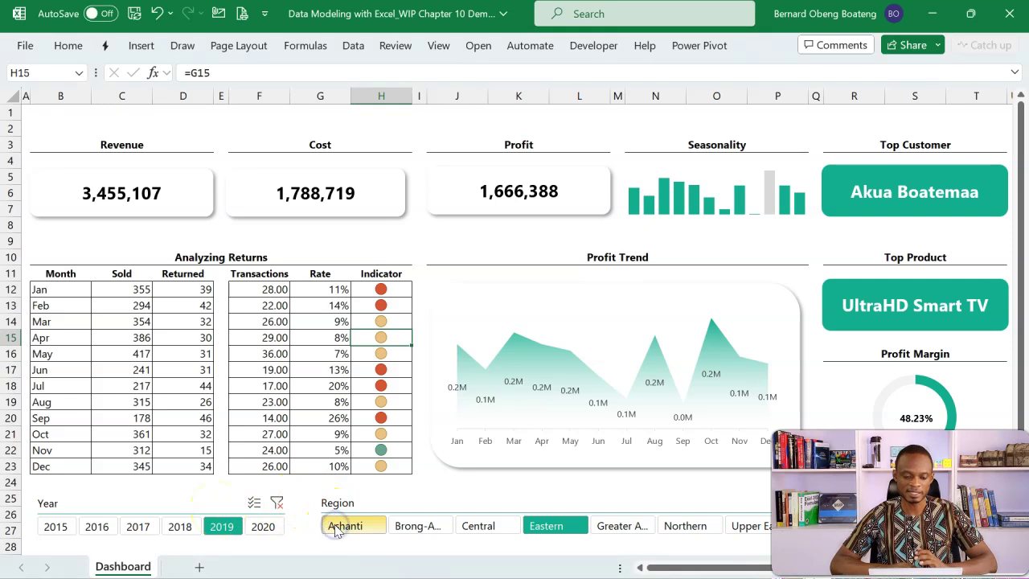
left_click(336, 527)
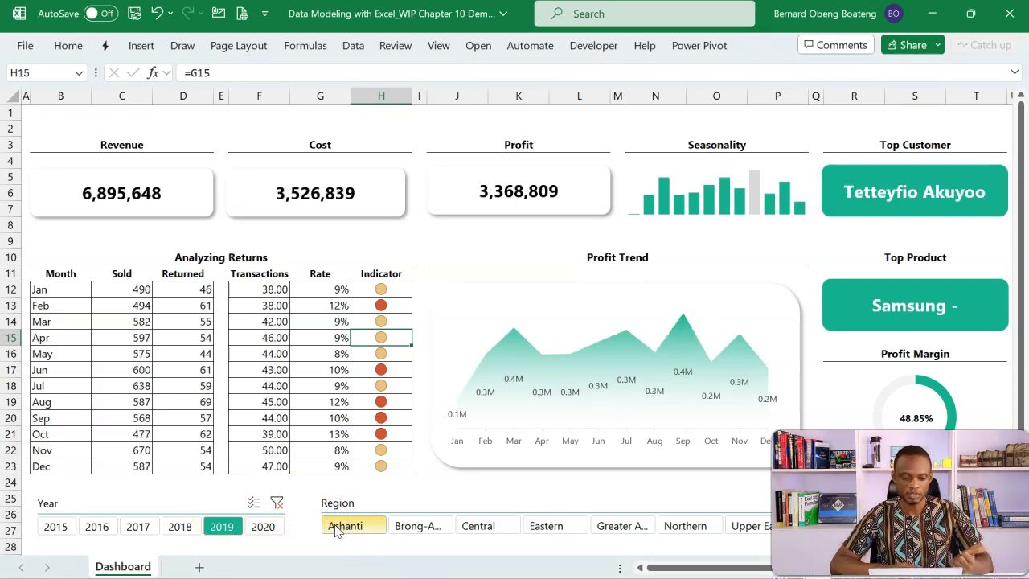
left_click(406, 522)
left_click(480, 525)
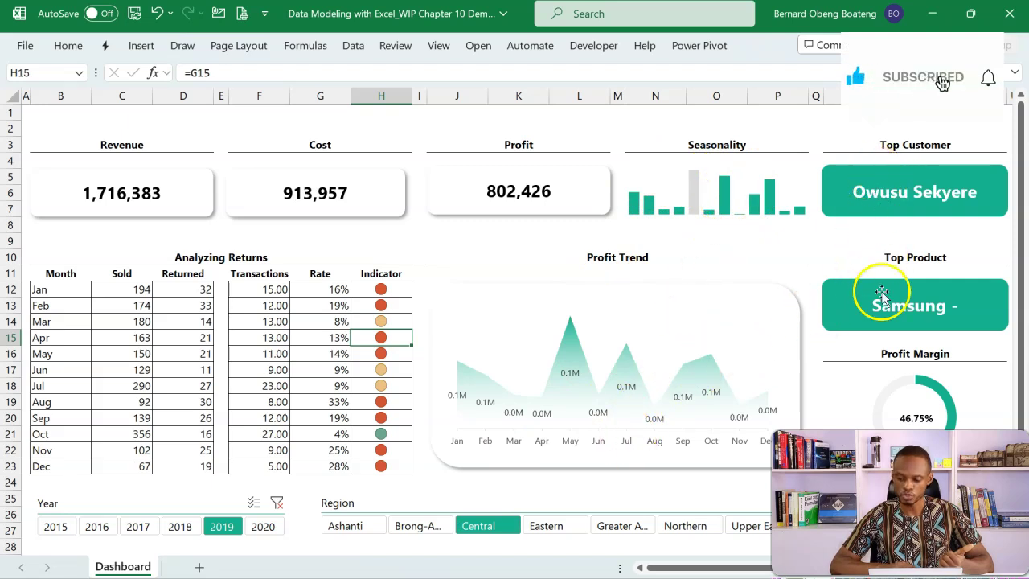
left_click(565, 525)
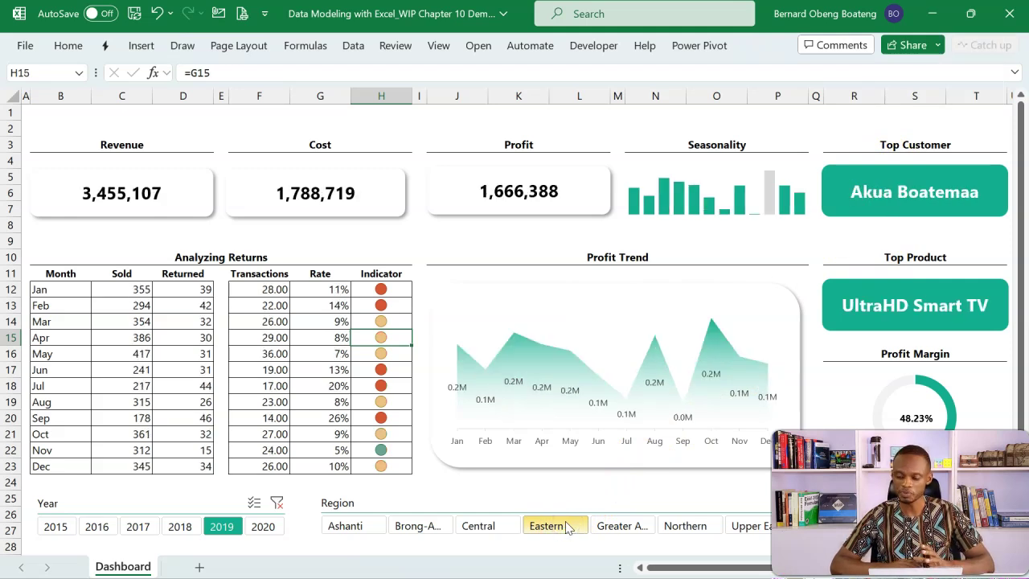
- Switch the Year slicer to 2020 and back to 2019, then select the Central region
left_click(267, 527)
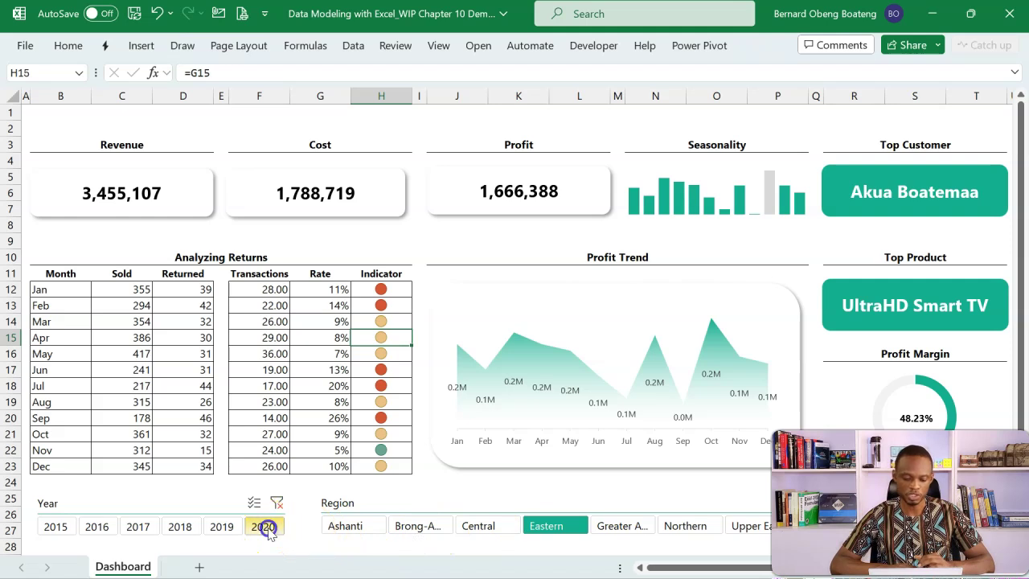
left_click(222, 527)
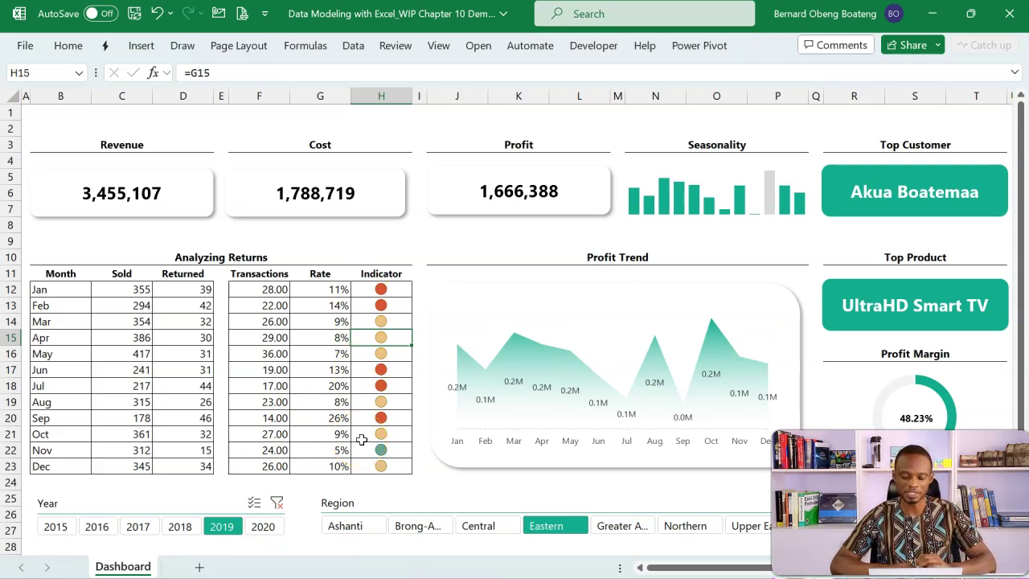
left_click(480, 523)
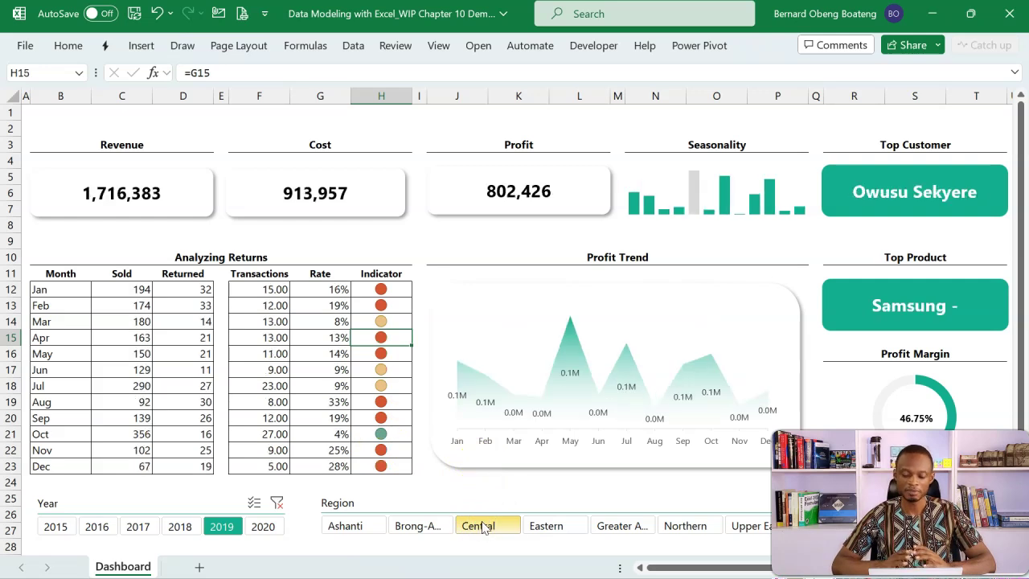
left_click(486, 521)
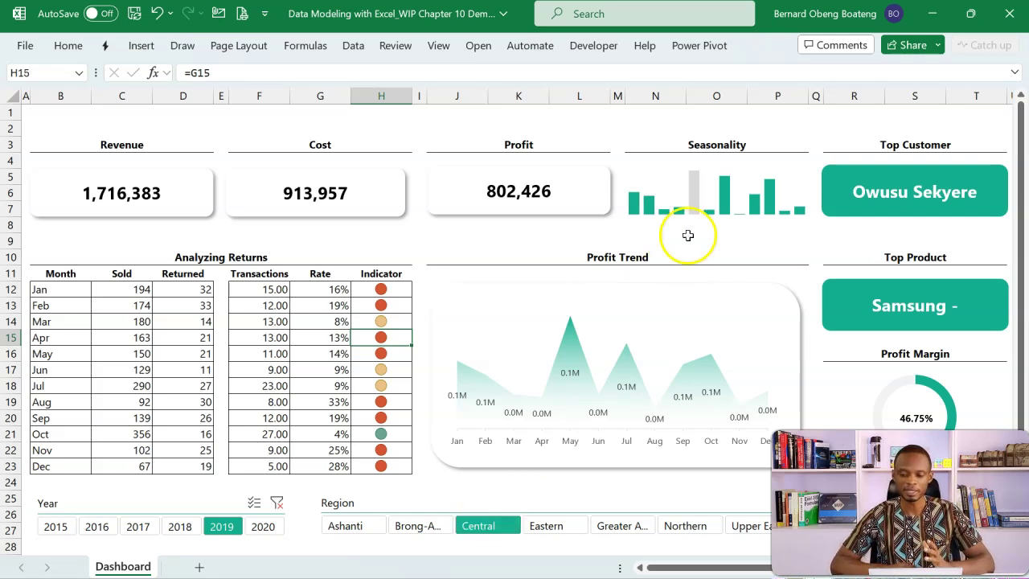
left_click(705, 46)
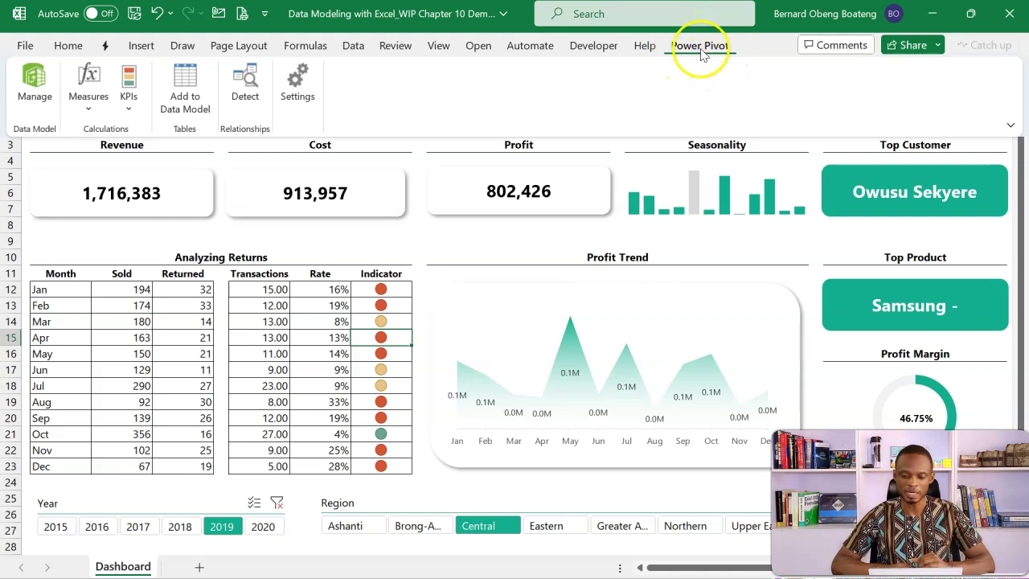
left_click(35, 84)
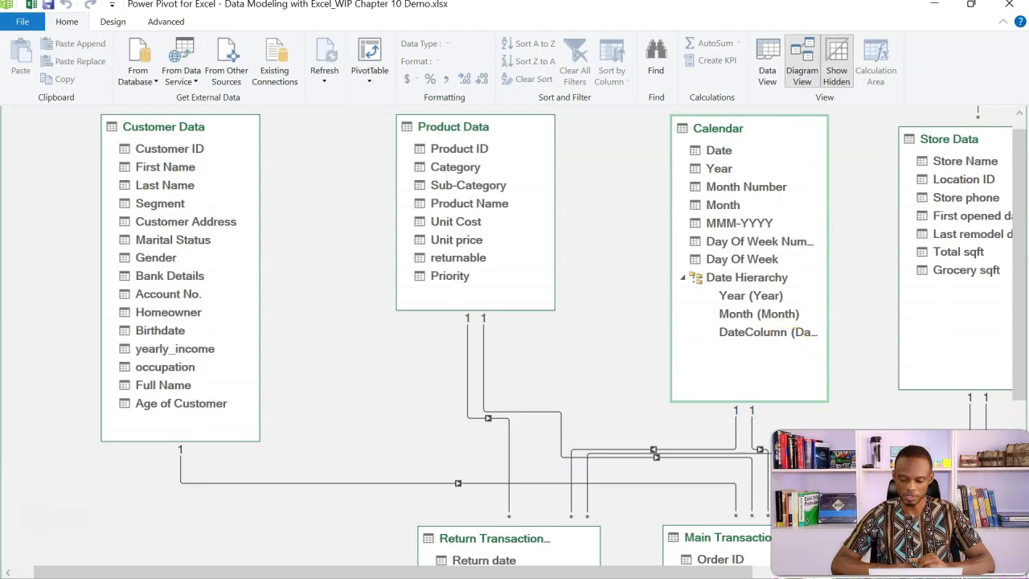
scroll(515, 338, "down", 4)
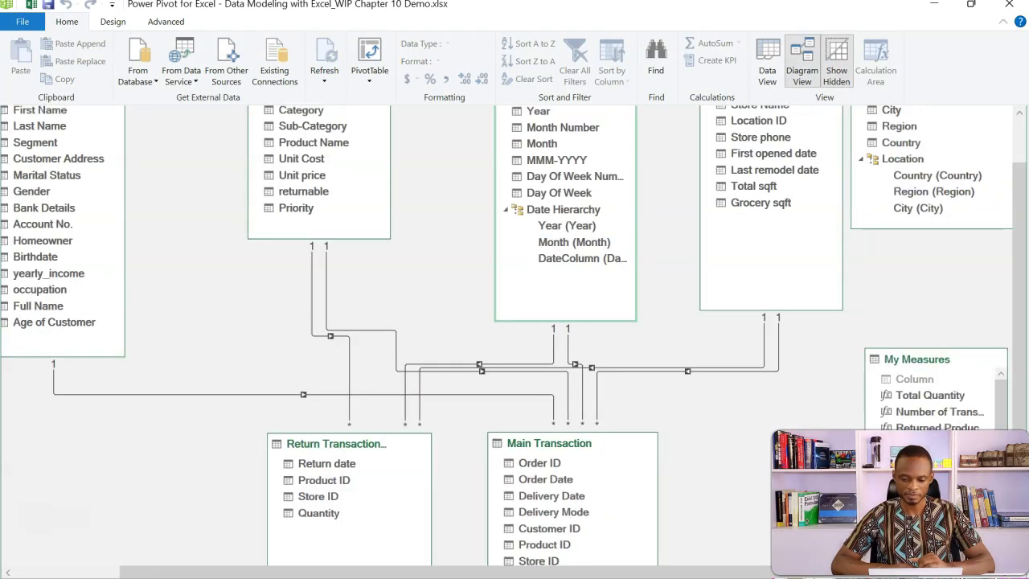
scroll(514, 338, "down", 1)
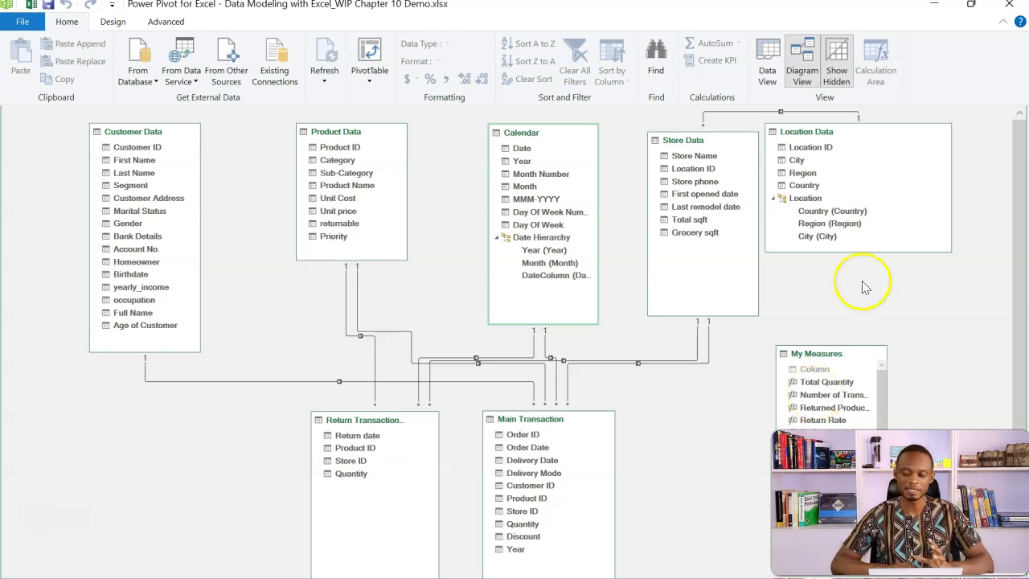
left_click(1008, 9)
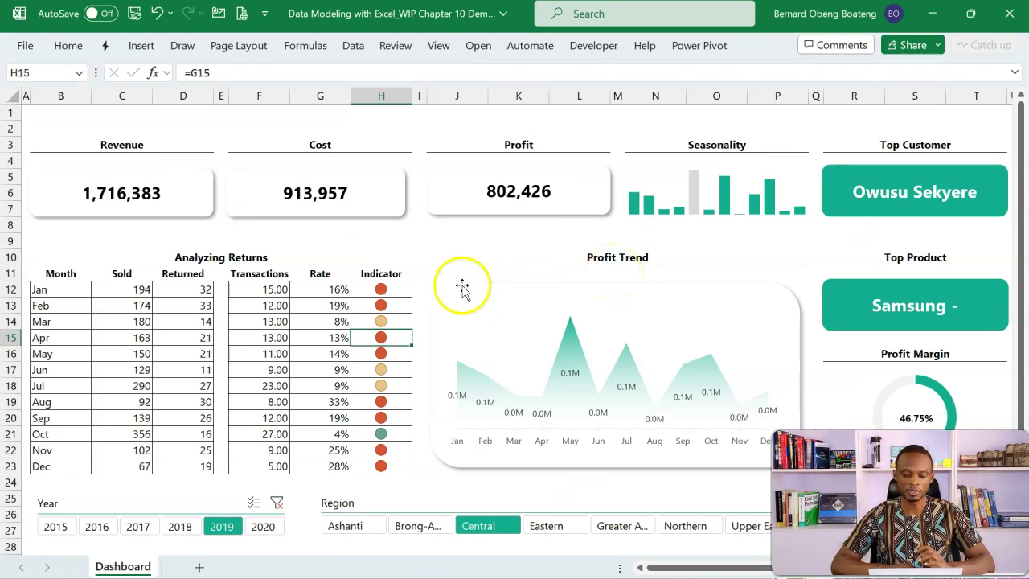
- Select Profit Trend cell J10, then switch to the 'Data Modeling with Microsoft Excel' Amazon page
left_click(442, 255)
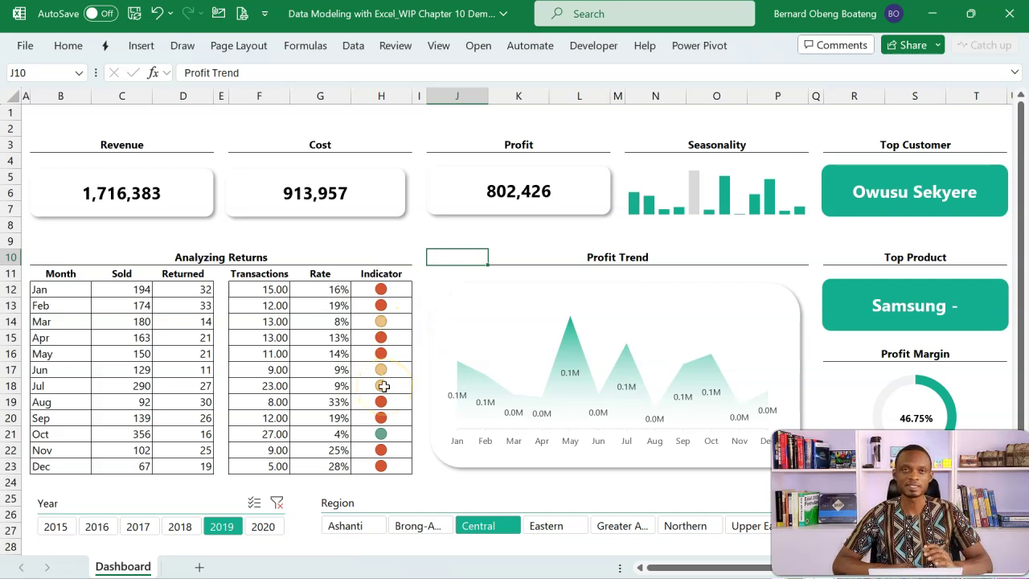
left_click(345, 525)
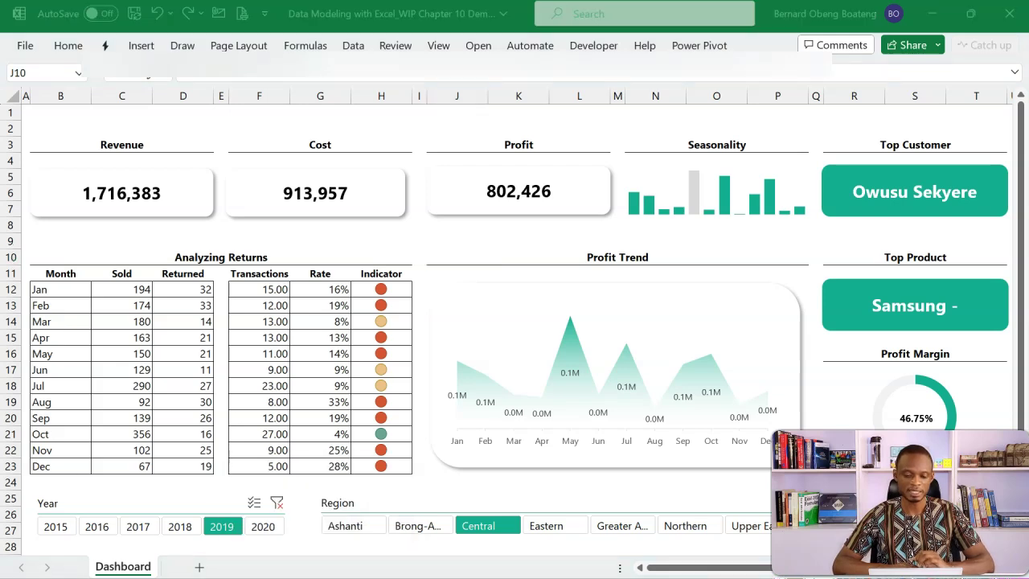
left_click(358, 543)
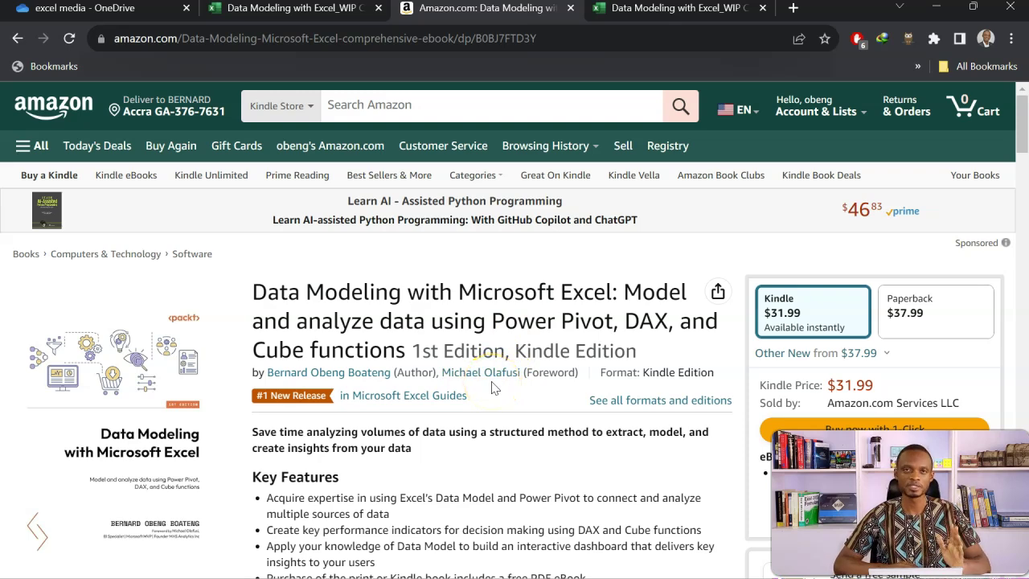
- Scroll the Amazon book page to check the $31.99 Kindle and $37.99 paperback prices
scroll(494, 389, "down", 2)
scroll(494, 385, "down", 3)
scroll(494, 383, "up", 2)
scroll(493, 382, "up", 1)
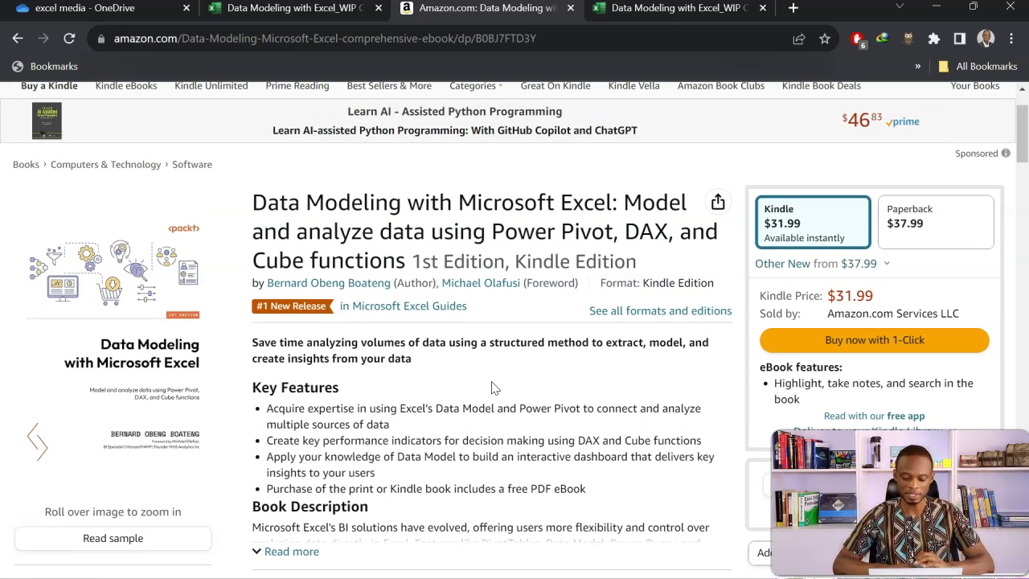
- Return to the dashboard, select cell H18, then switch to the excel media folder
left_click(444, 576)
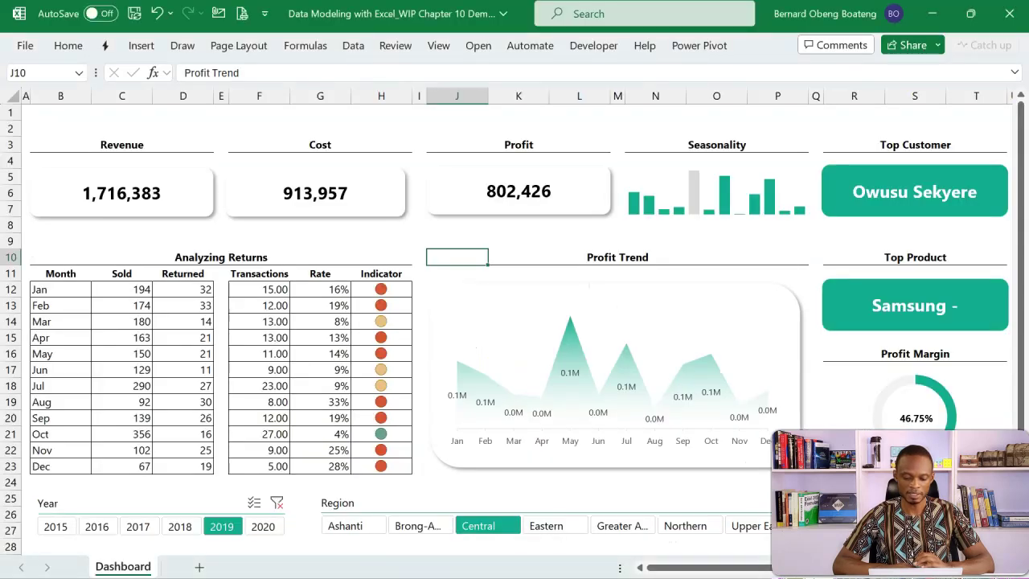
left_click(384, 389)
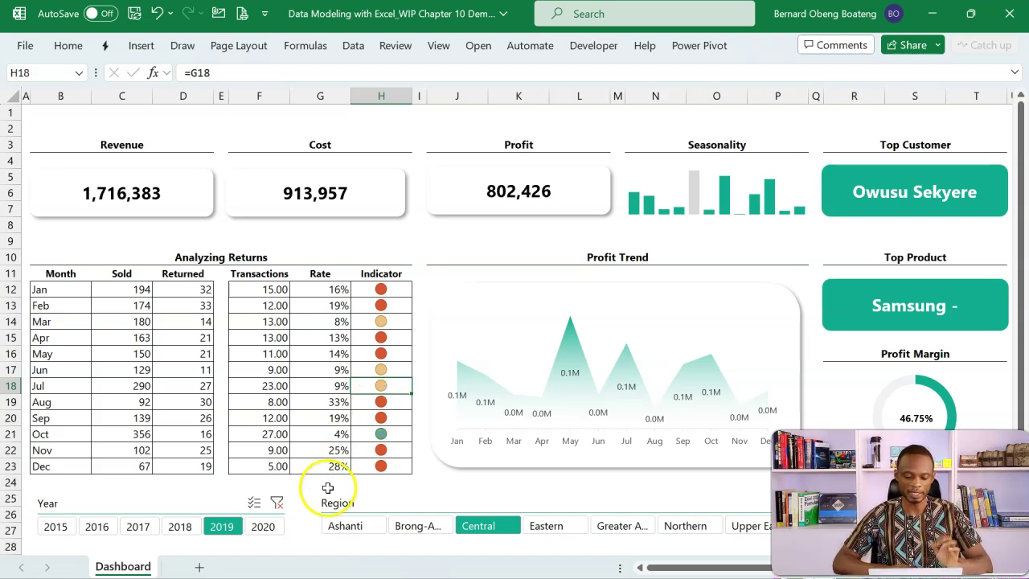
key("alt+Tab")
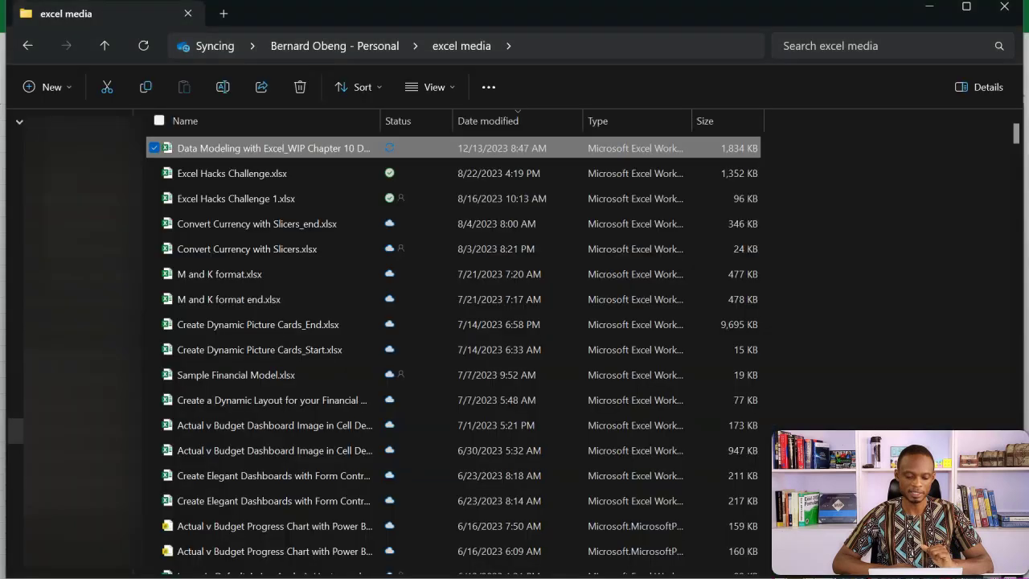
- Open 'Data Modeling with Excel_WIP Chapter 10' online using its OneDrive > View online option
right_click(298, 151)
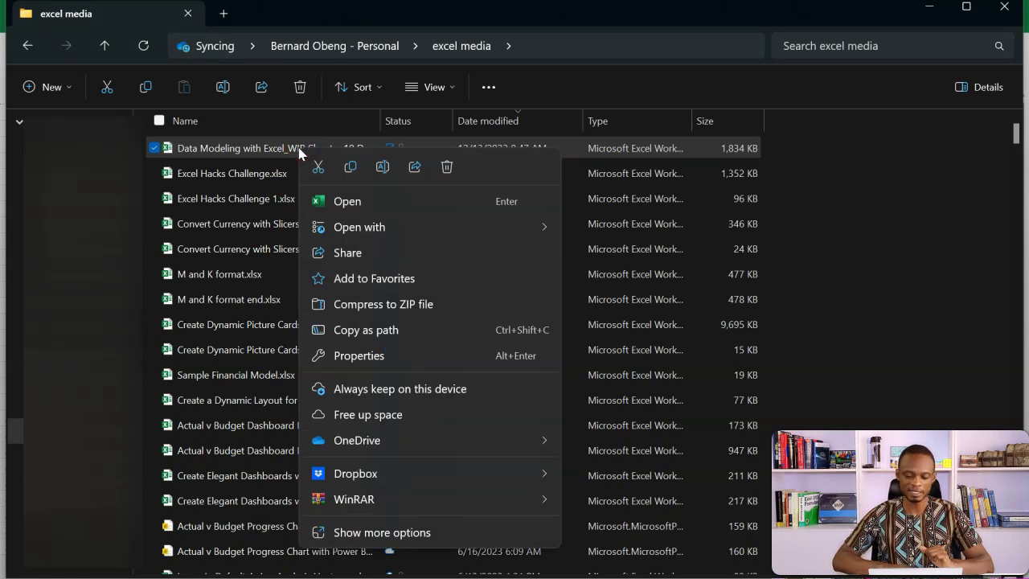
mouse_move(359, 453)
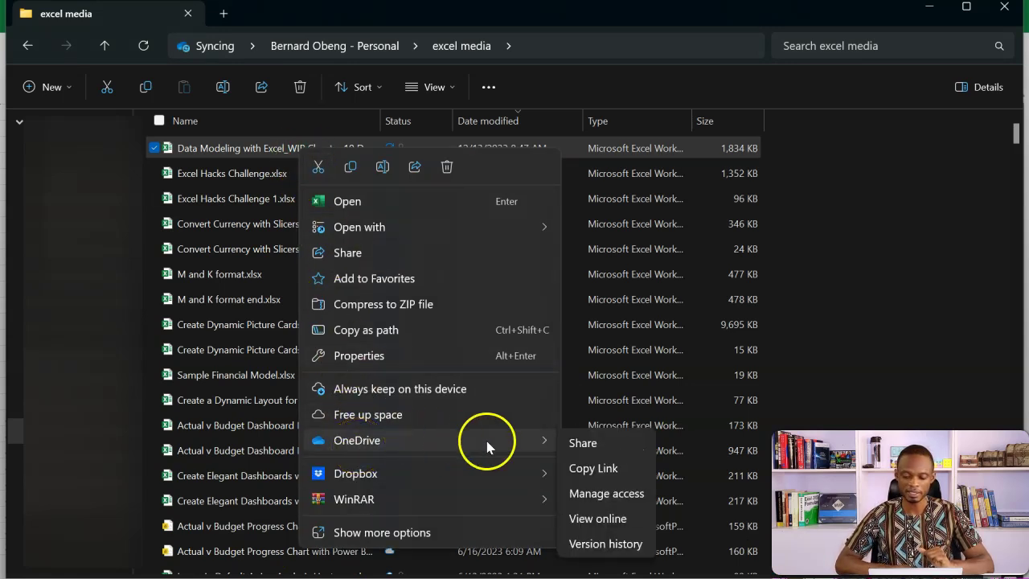
left_click(595, 519)
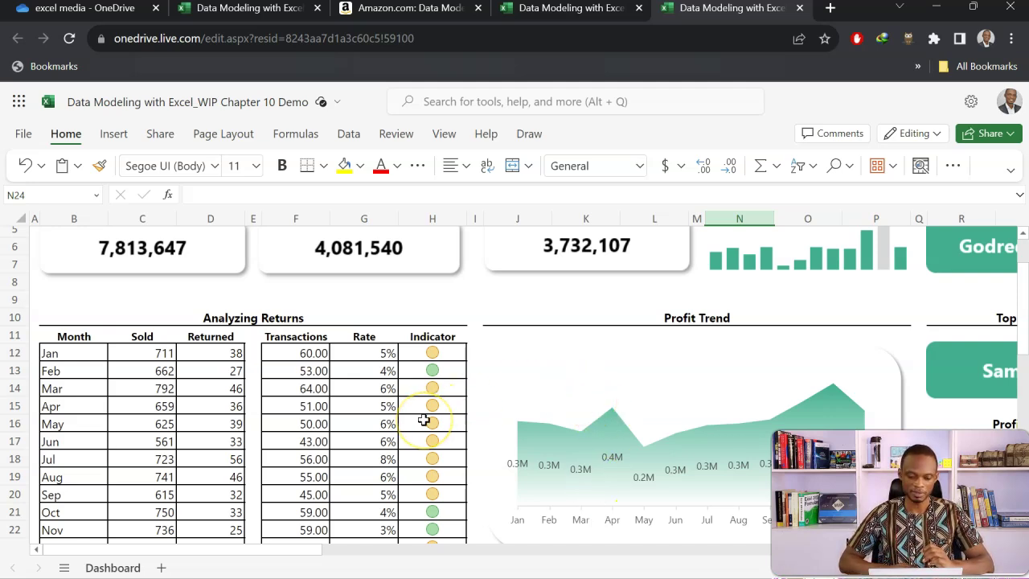
scroll(423, 419, "down", 2)
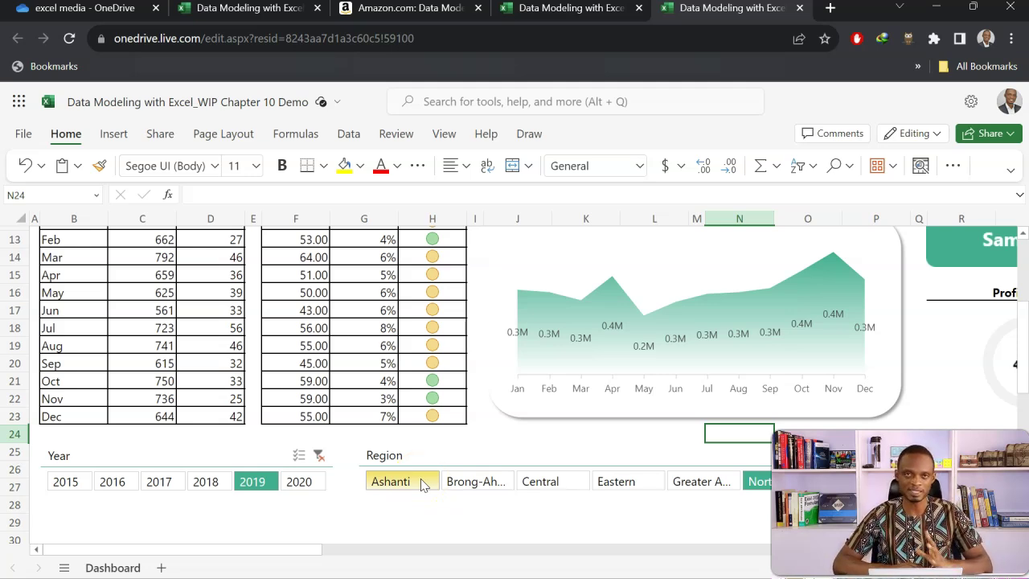
left_click(296, 381)
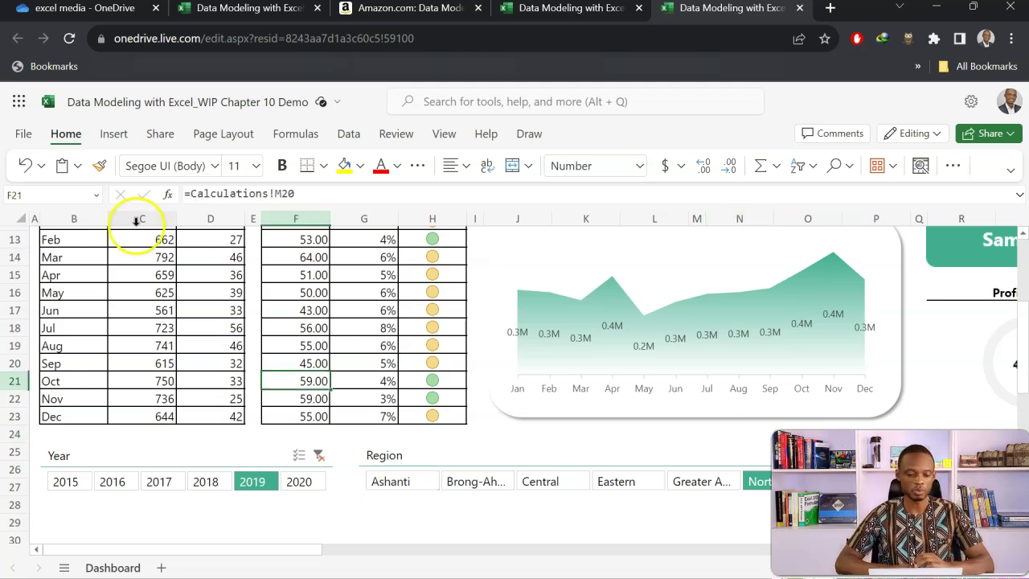
- Open the workbook's Embed dialog from File > Share > Embed
left_click(23, 133)
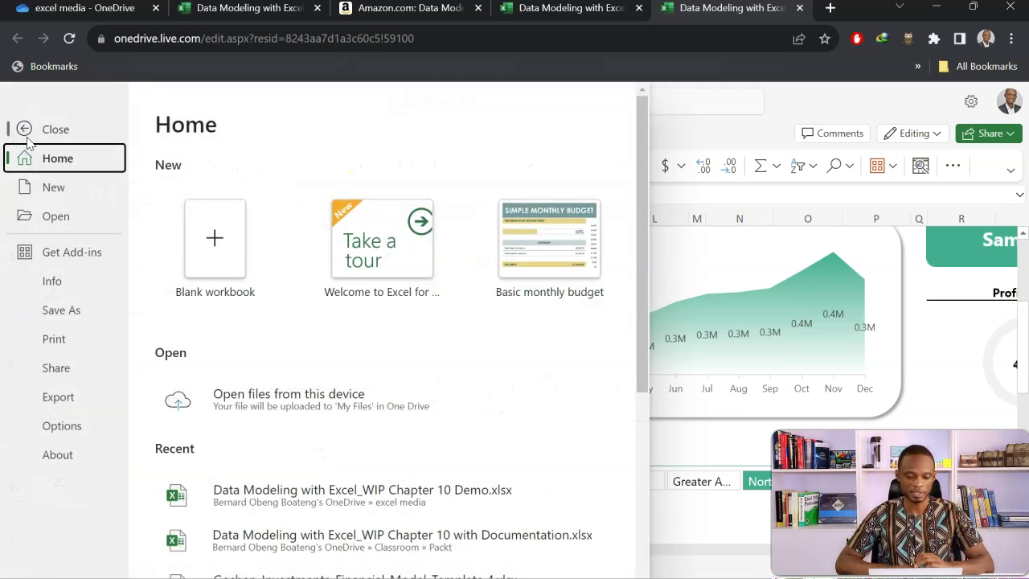
left_click(71, 371)
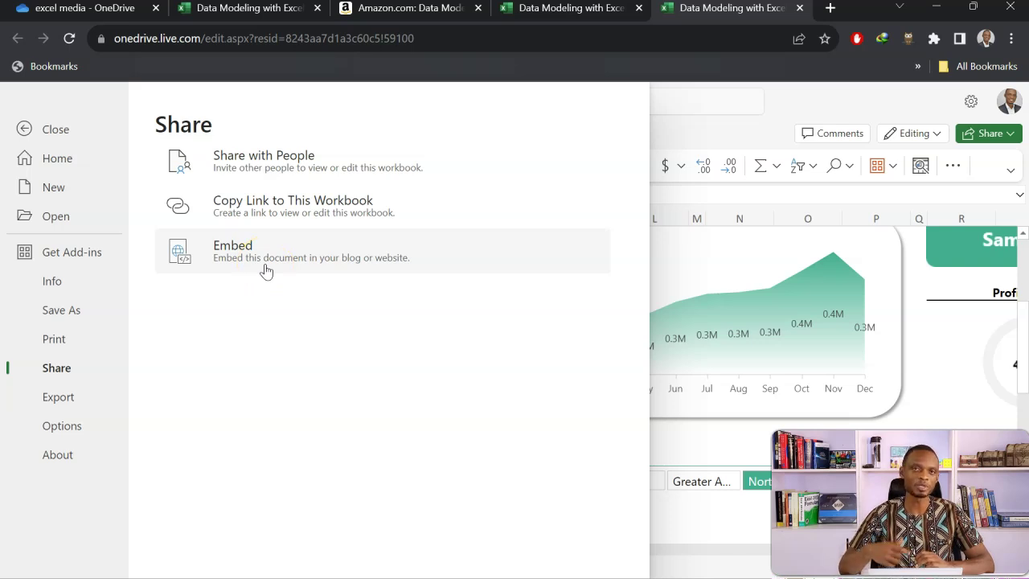
left_click(266, 271)
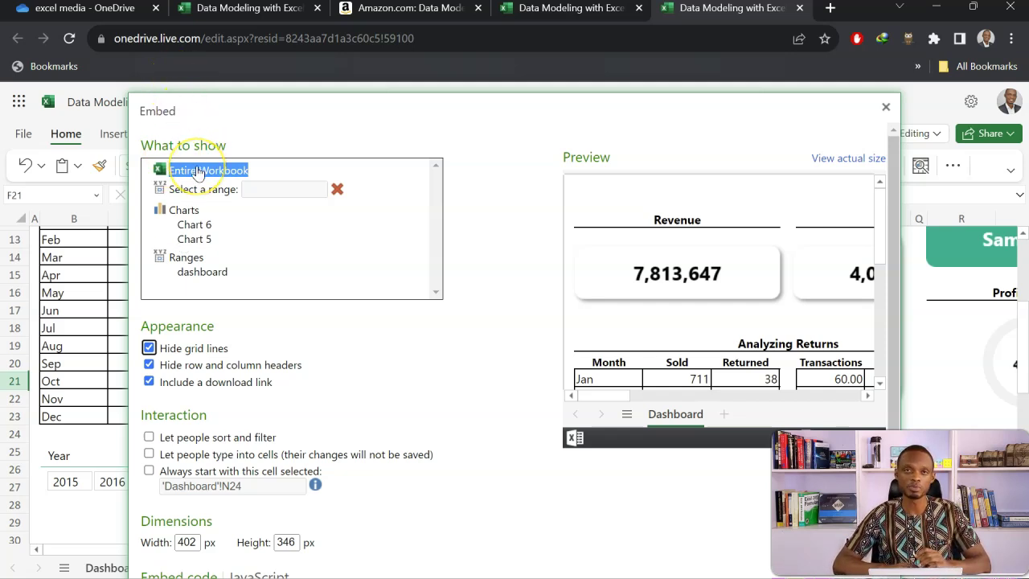
left_click(216, 200)
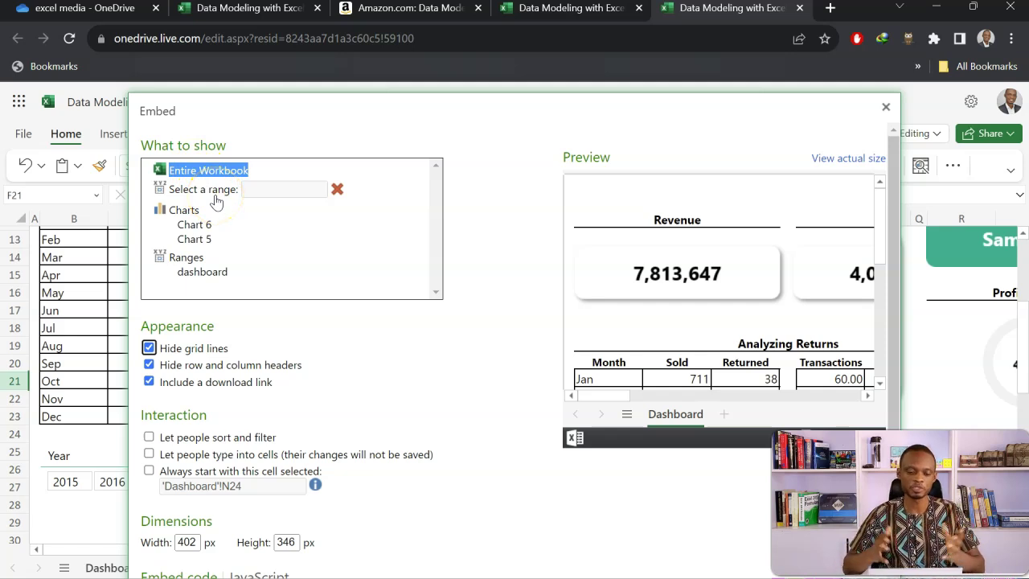
left_click(255, 195)
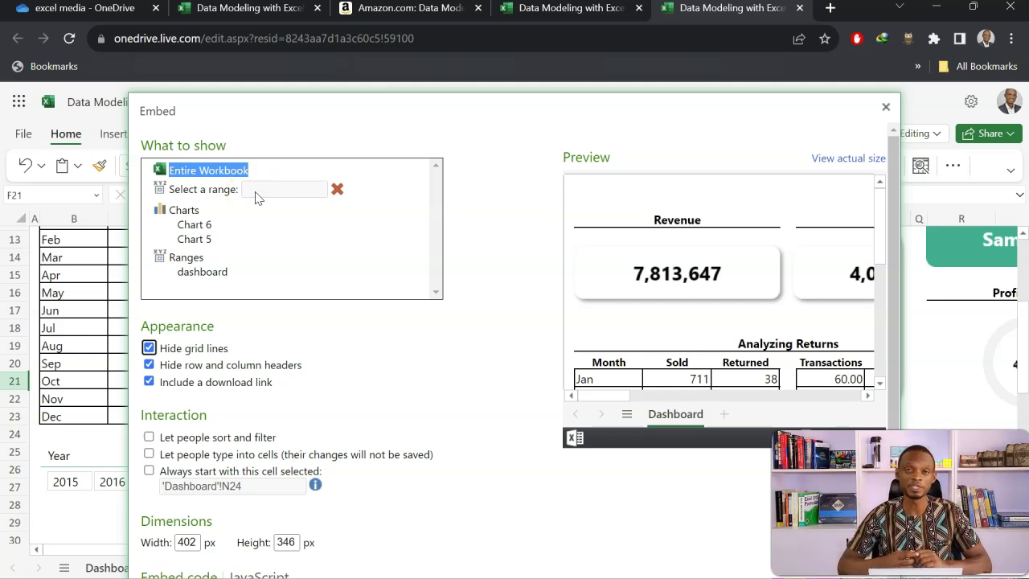
left_click(256, 194)
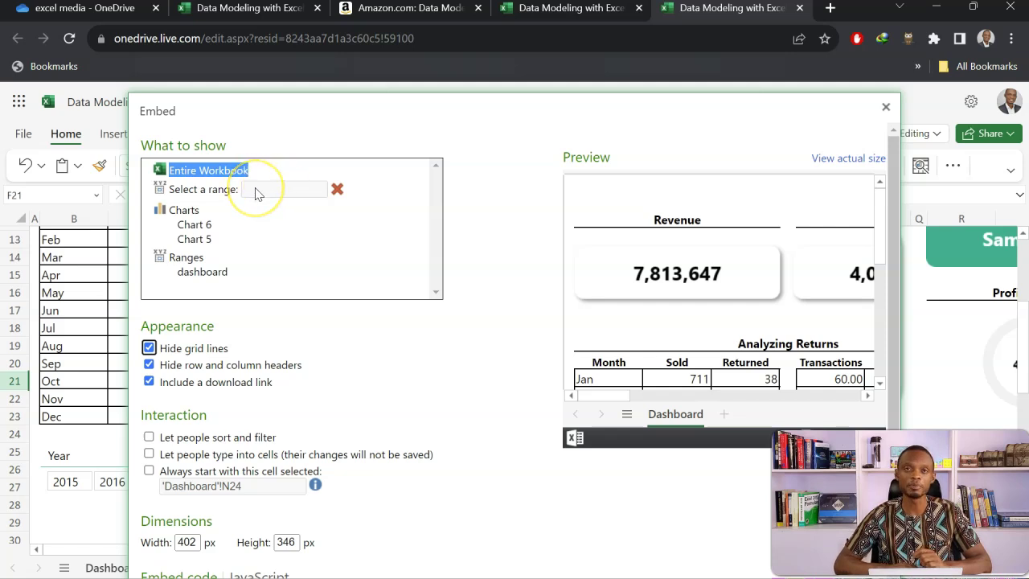
left_click(228, 178)
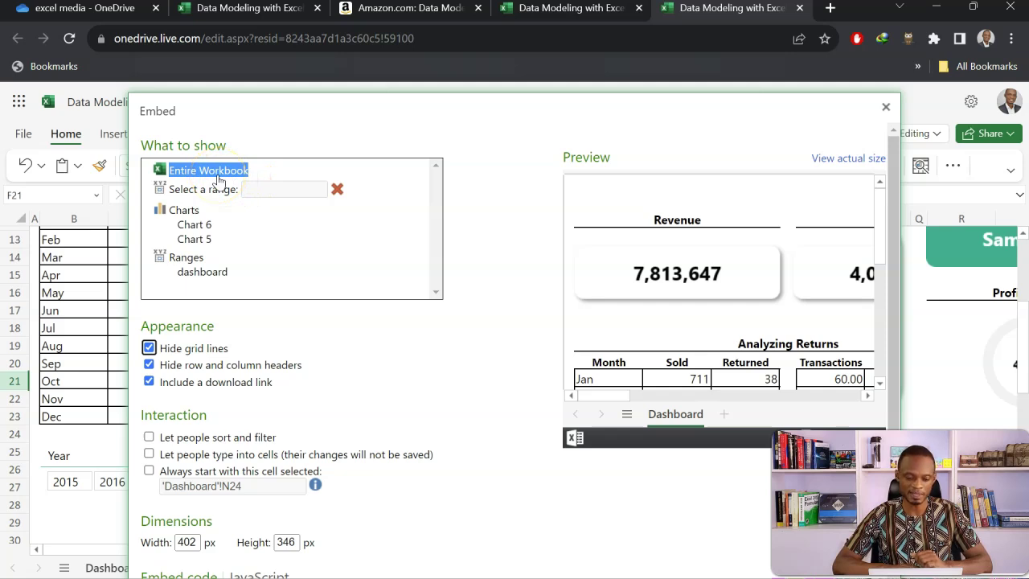
- Enable sorting and filtering, typing into cells, and a fixed starting cell for the embed
left_click(214, 182)
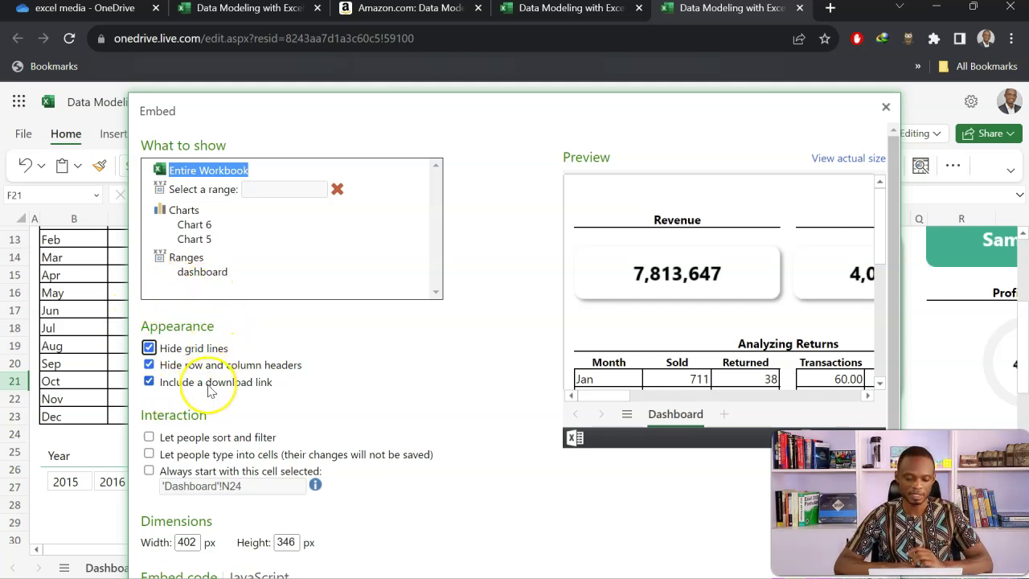
scroll(209, 382, "down", 1)
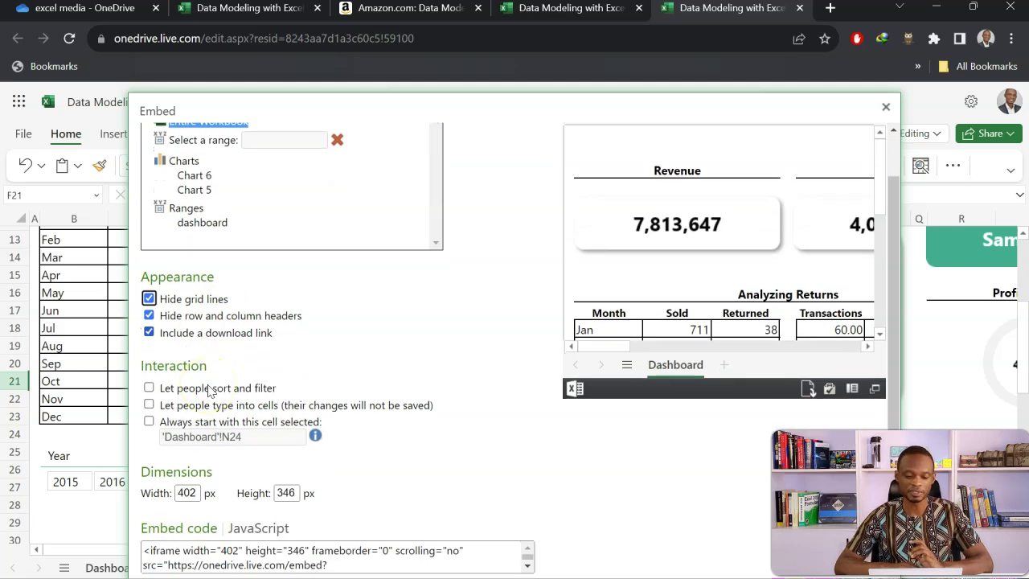
scroll(209, 389, "down", 1)
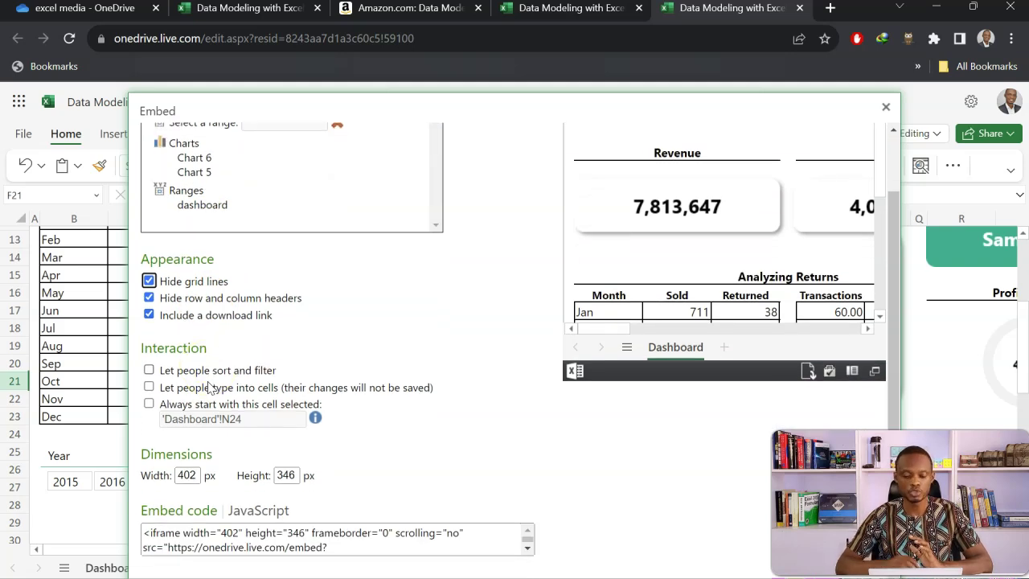
left_click(149, 370)
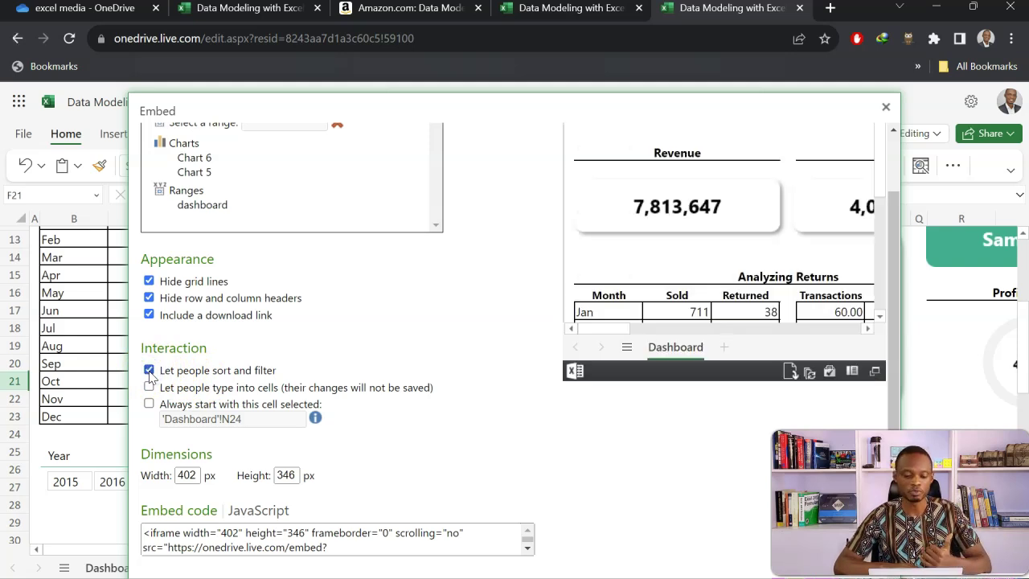
left_click(148, 387)
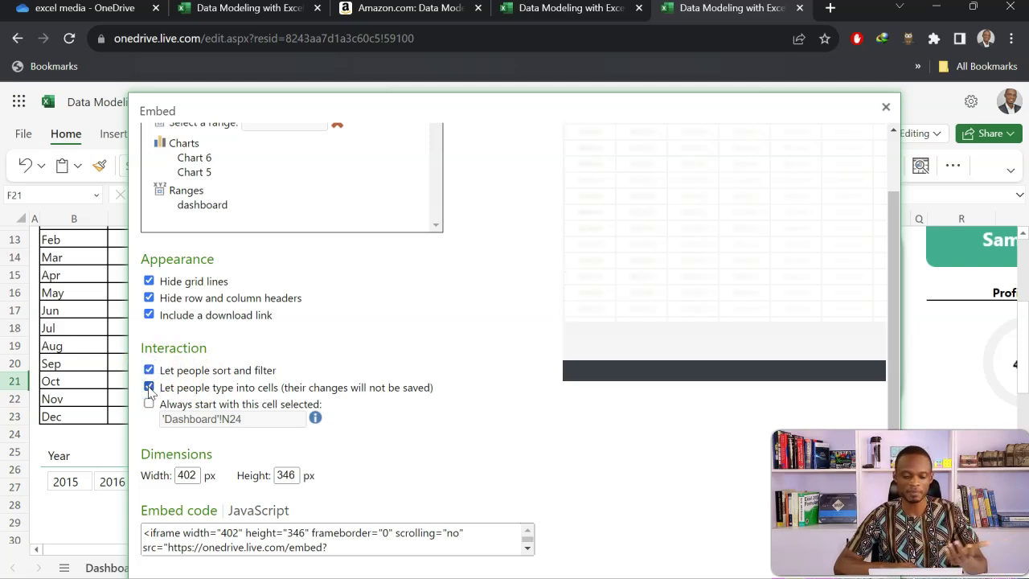
left_click(150, 406)
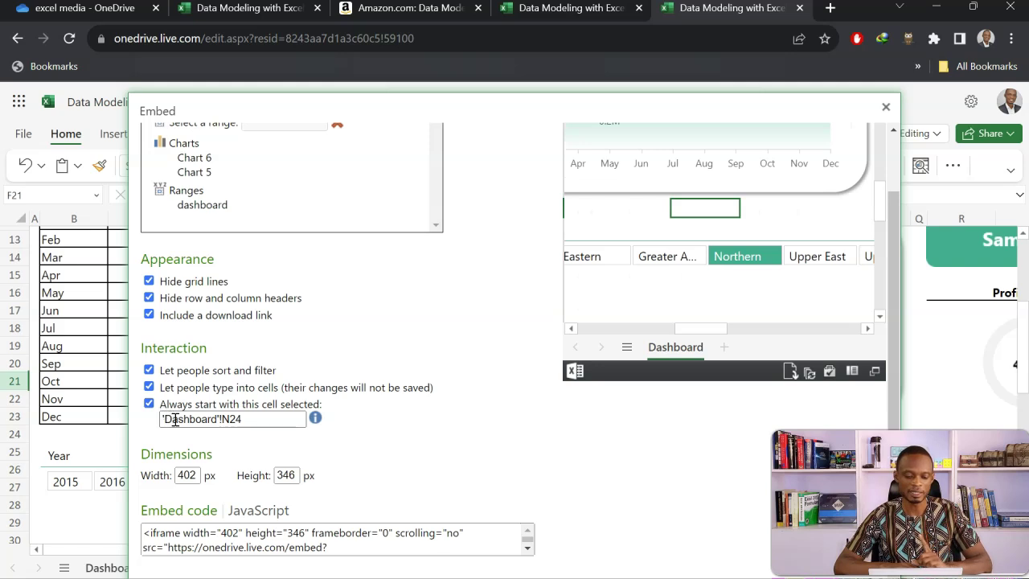
- Change the embed's starting cell from N24 to 'Dashboard'!A1
left_click(224, 417)
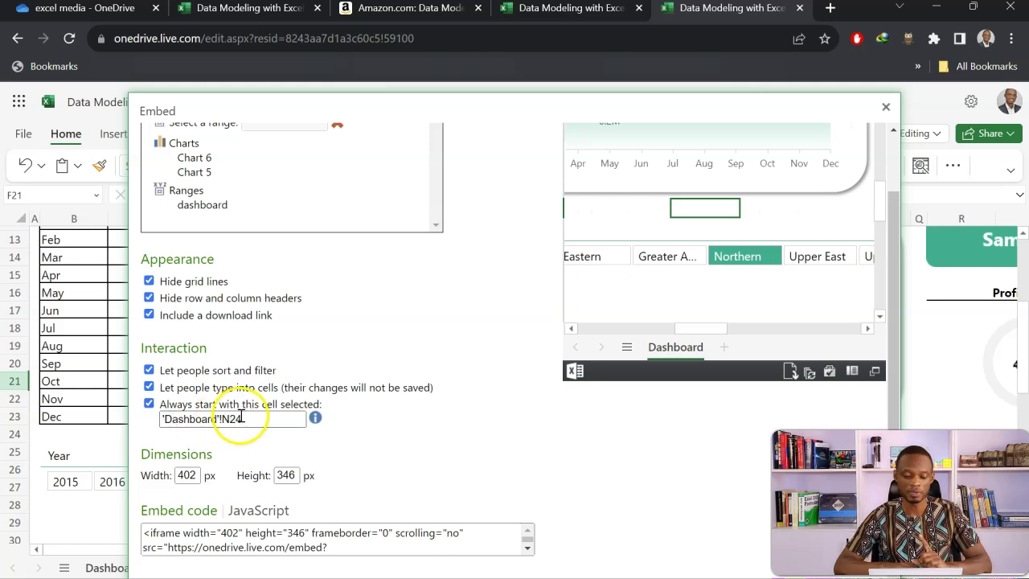
left_click(251, 419)
key("BackSpace")
key("BackSpace")
key("BackSpace")
type("A1")
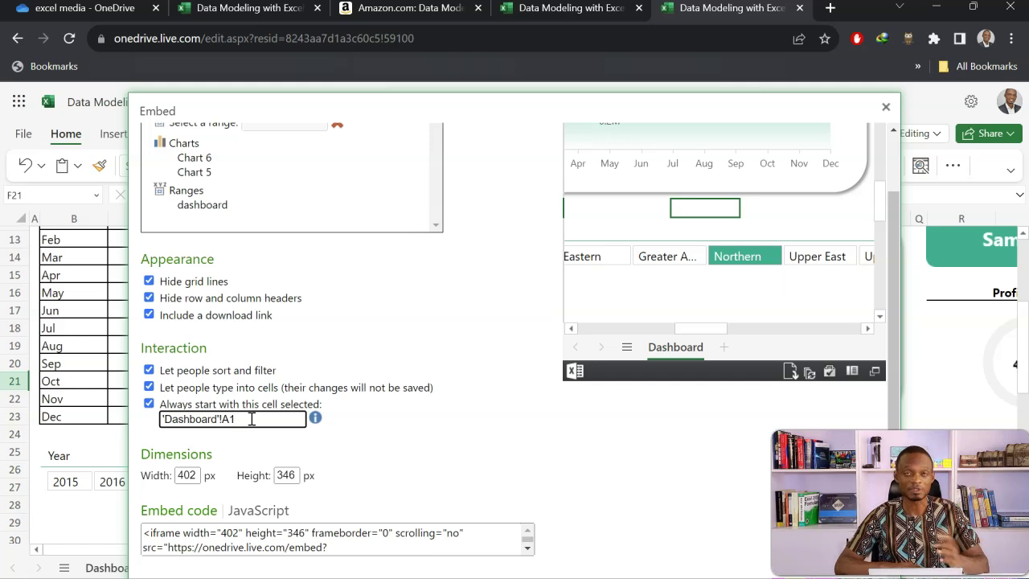
- Select the whole 402 by 346 iframe embed code and copy it
left_click(318, 543)
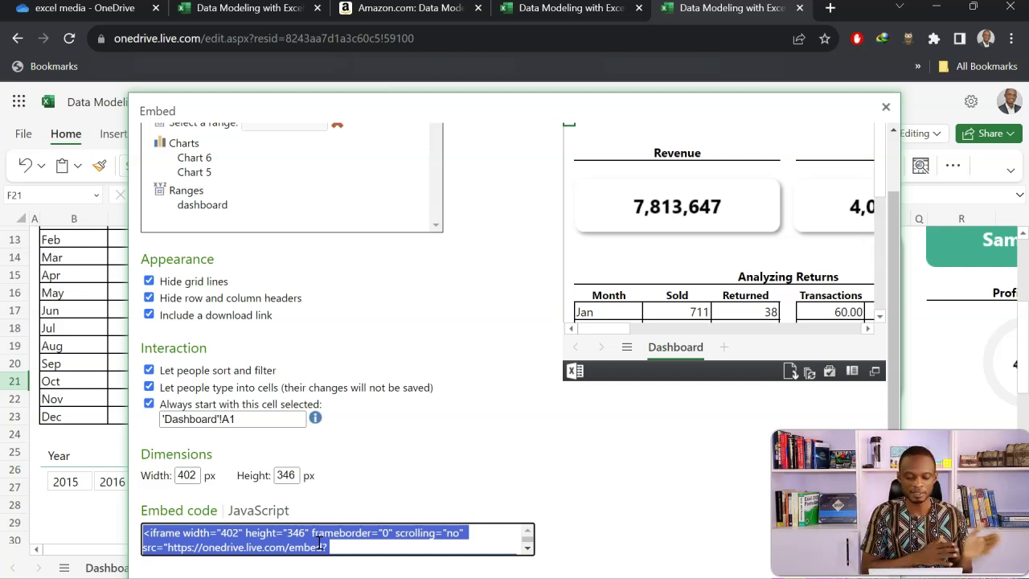
left_click(287, 540)
right_click(287, 540)
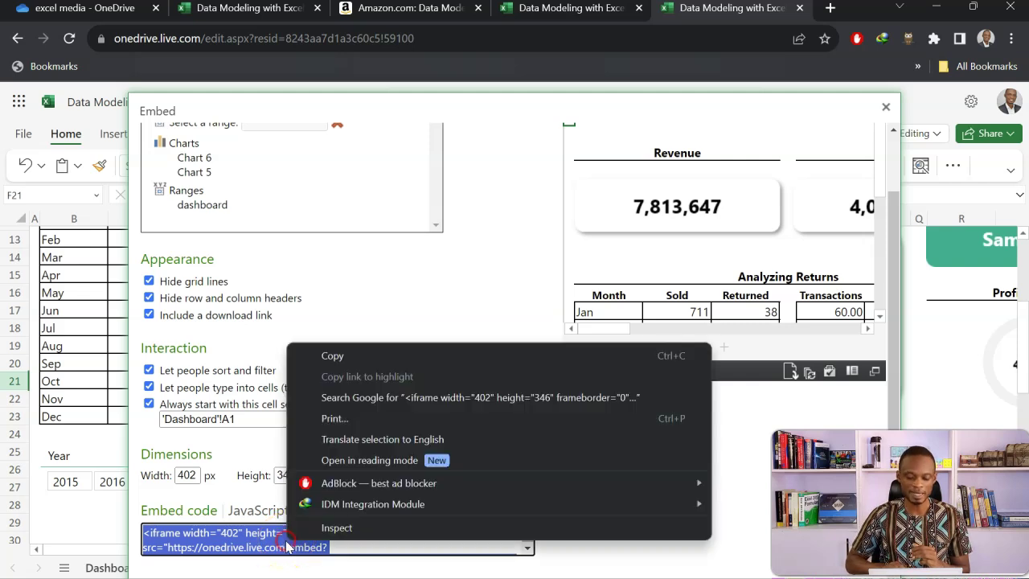
left_click(329, 354)
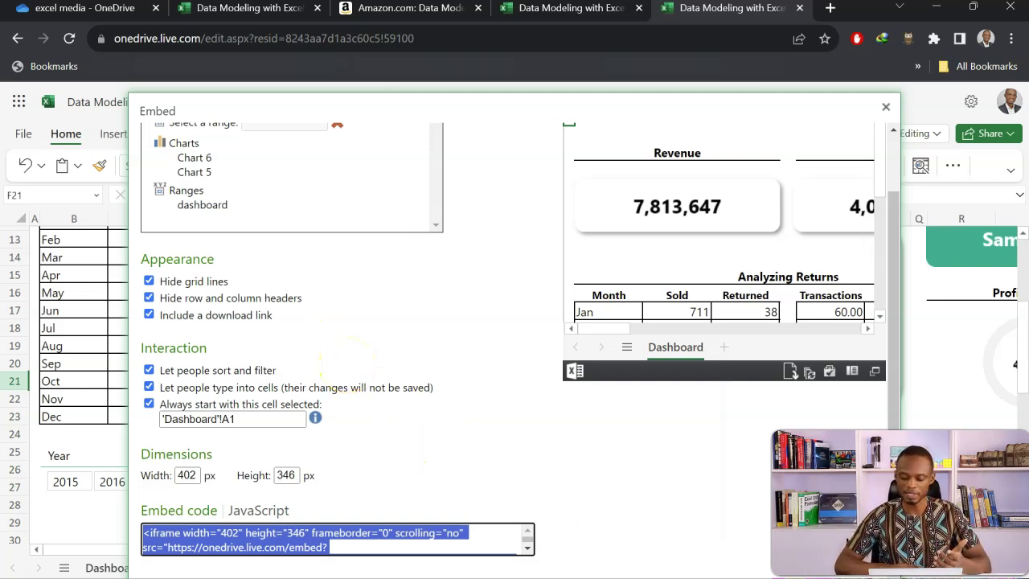
- Paste the embed code into a blank text document and strip the iframe markup around the link
key("alt+Tab")
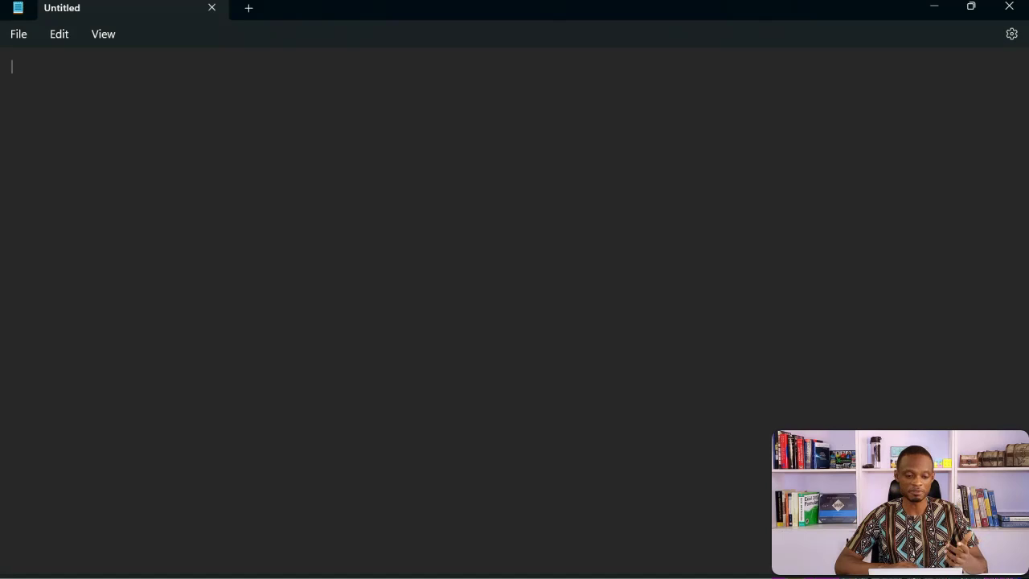
type("<iframe width=\"402\" height=\"346\" frameborder=\"0\" scrolling=\"no\" src=\"https://onedrive.live.com/embed?resid=8243AA7D1A3C60C5%2159100&authkey=%21AMx6M8Fvn7liKYE&em=2&AllowTyping=True&ActiveCell='Dashboard'!A1&wdHideGridlines=True&wdHideHeaders=True&wdDownloadButton=True&wdInConfigurator=True&wdInConfigurator=True\"></iframe>")
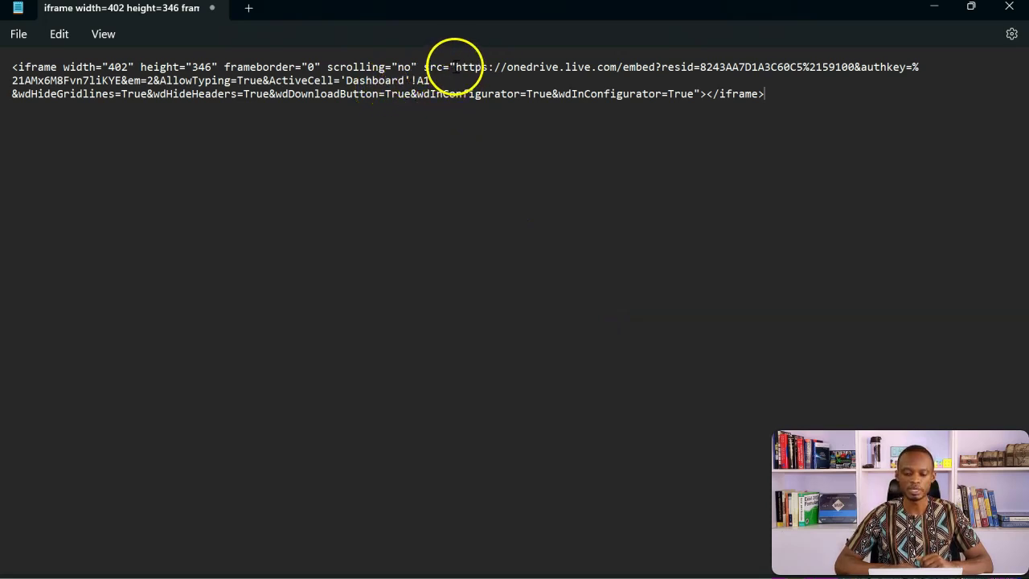
left_click_drag(456, 66, 12, 68)
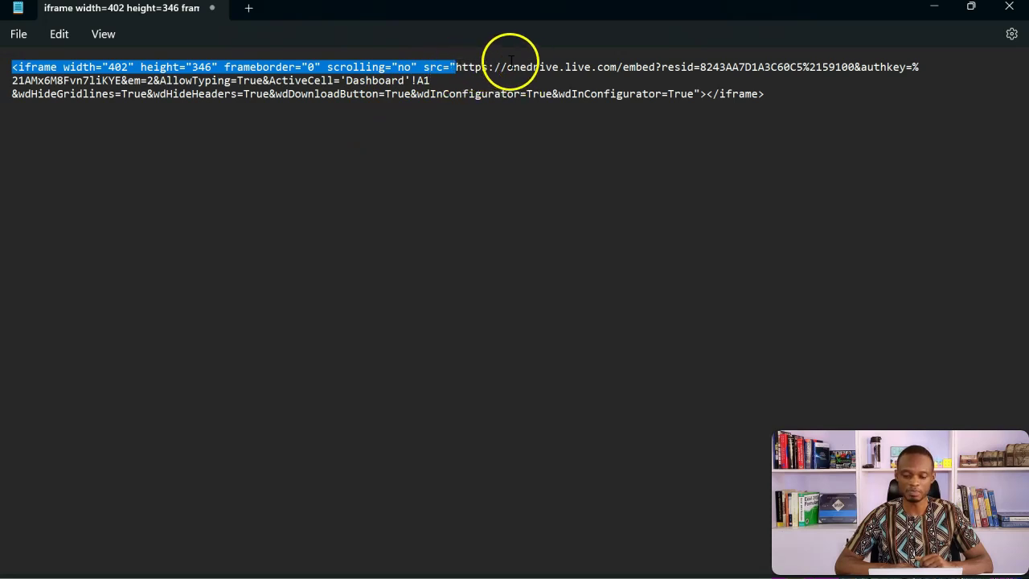
key("BackSpace")
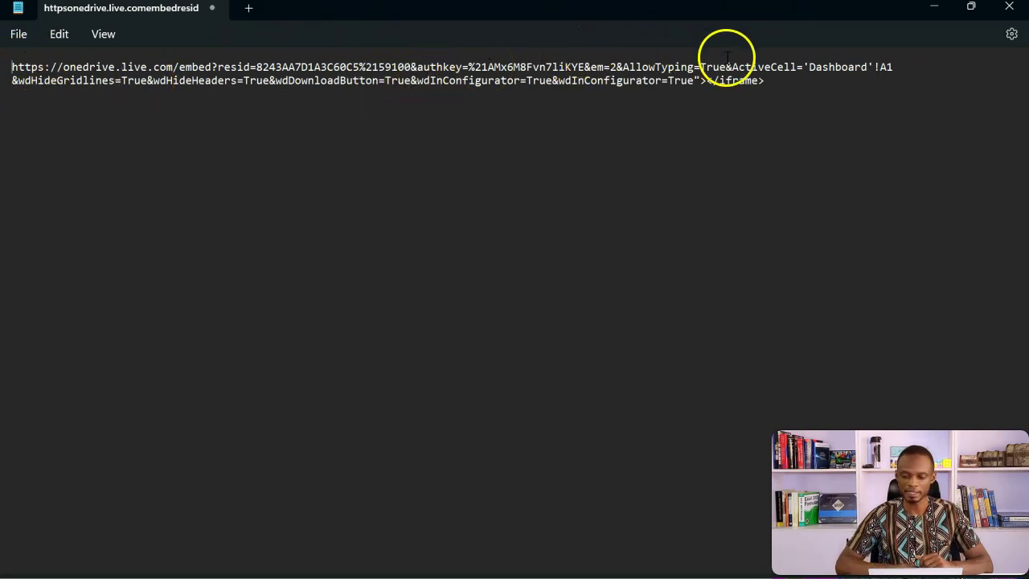
left_click_drag(765, 81, 696, 81)
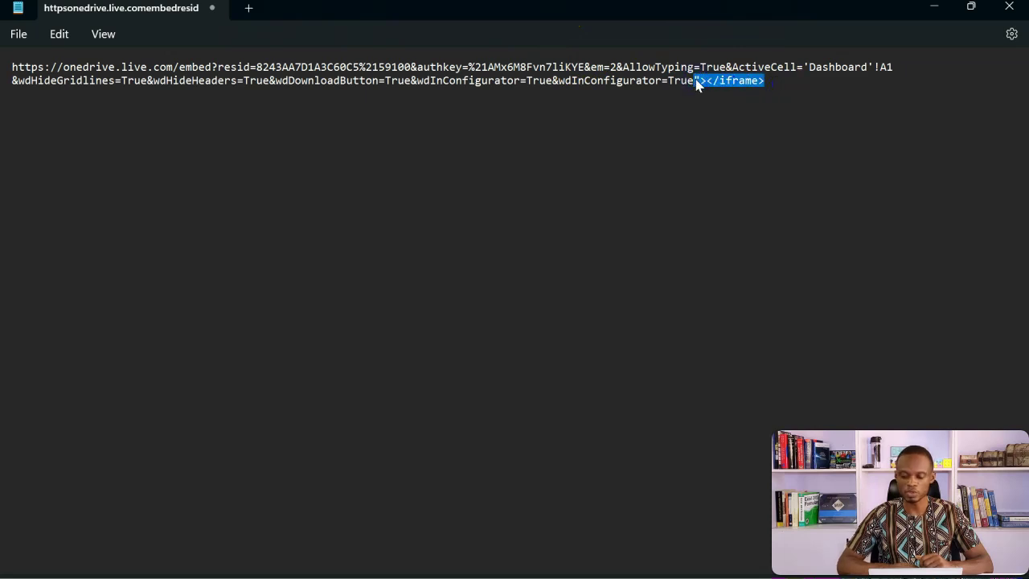
key("Delete")
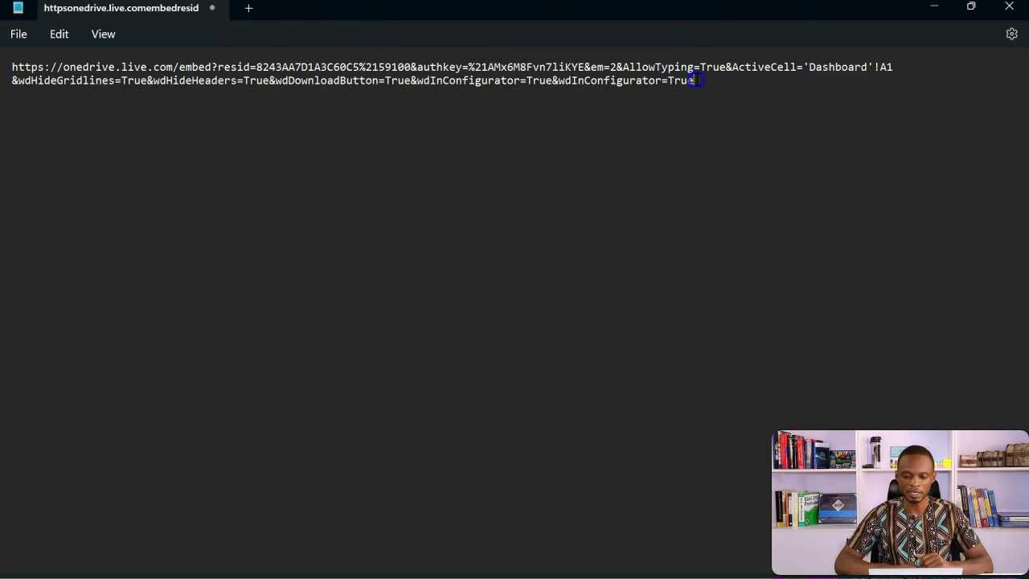
- Select the entire remaining OneDrive embed URL in Notepad
left_click_drag(696, 80, 528, 81)
left_click(523, 81)
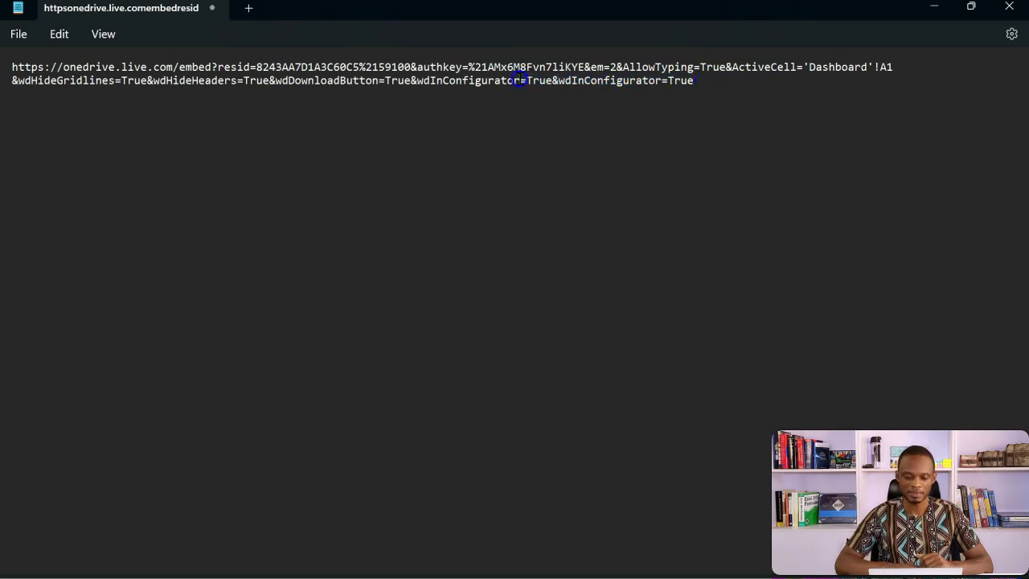
left_click(446, 80)
left_click(265, 86)
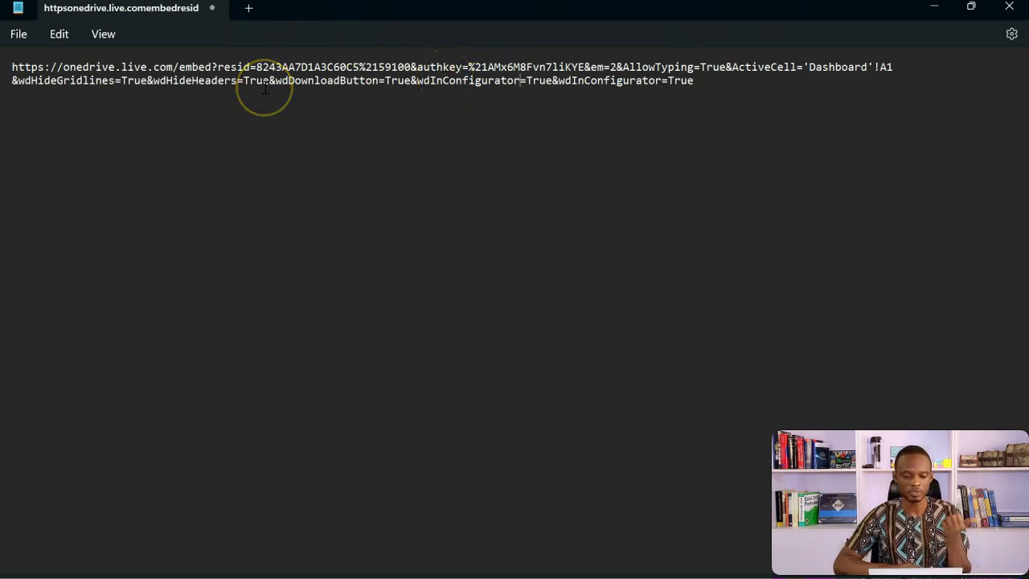
left_click(268, 89)
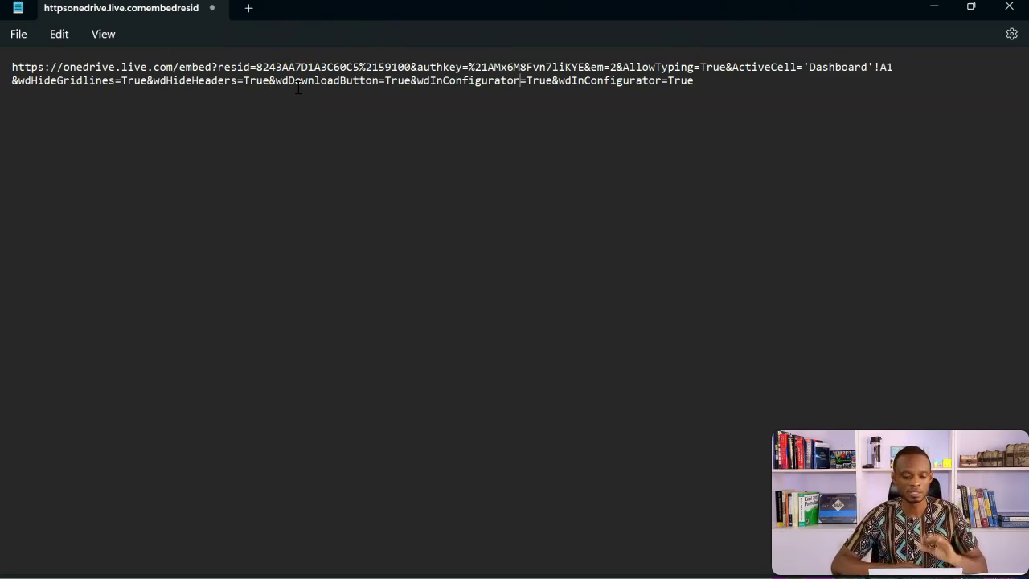
left_click(507, 84)
left_click_drag(698, 83, 500, 73)
left_click(502, 73)
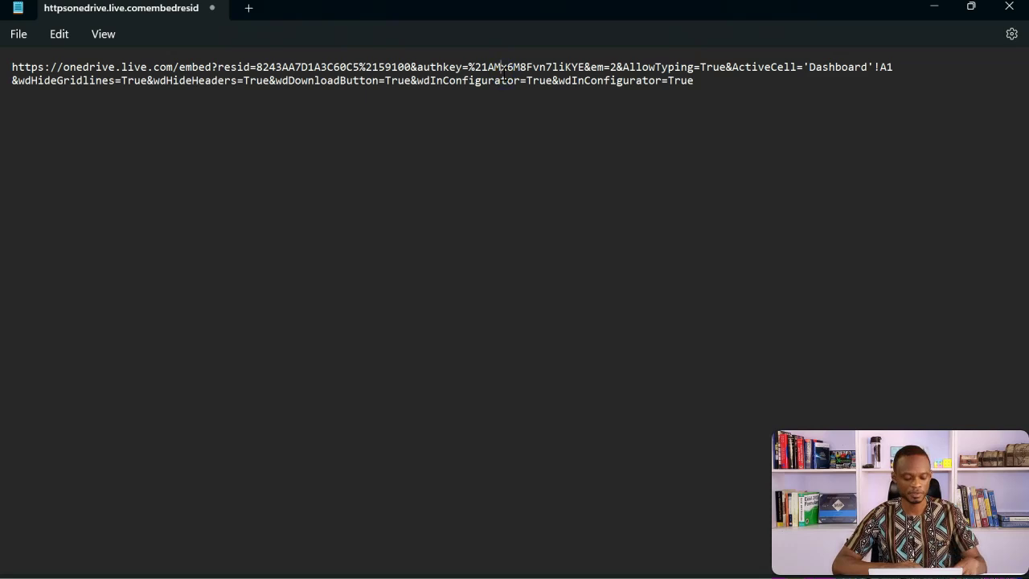
key("ctrl+a")
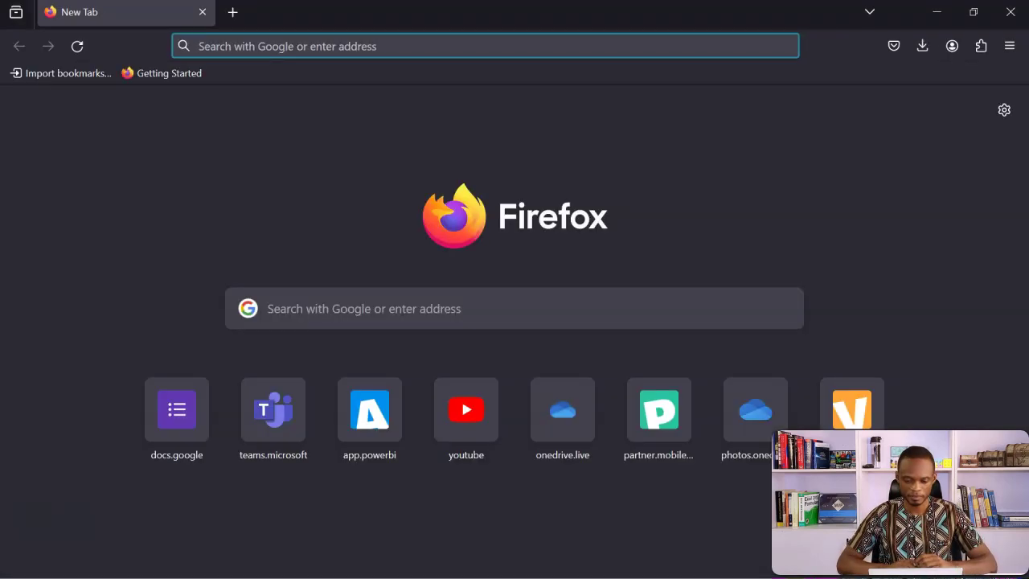
- Load the OneDrive link in Firefox, try the Brong-Ahafo slicer, and dismiss the data connections warning
key("ctrl+v")
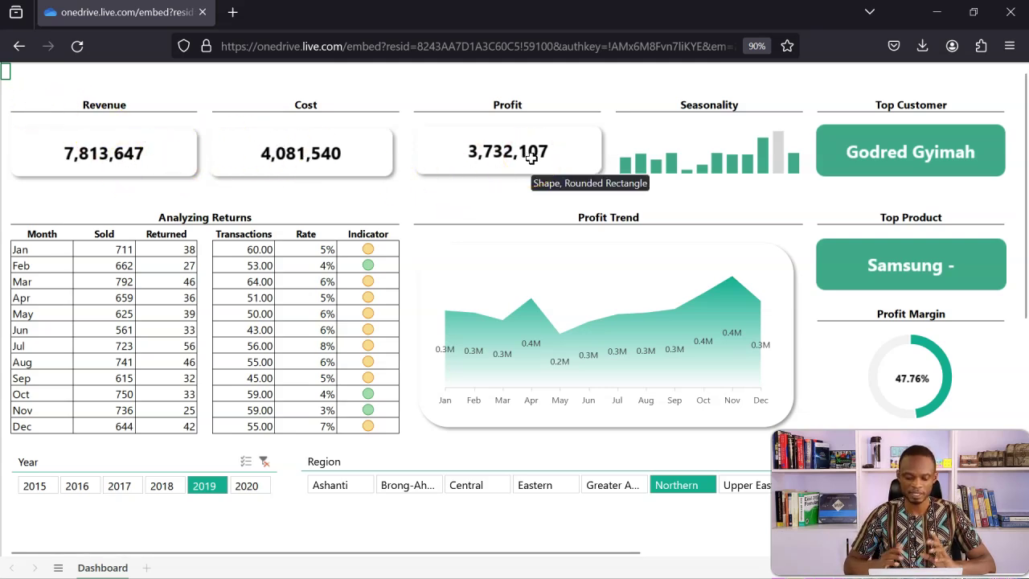
left_click(419, 489)
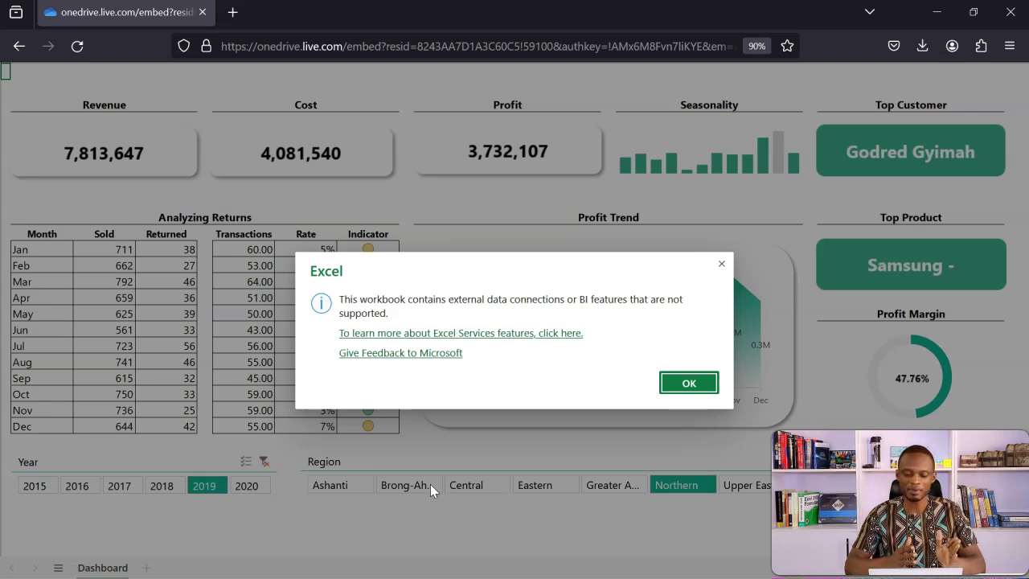
left_click(685, 383)
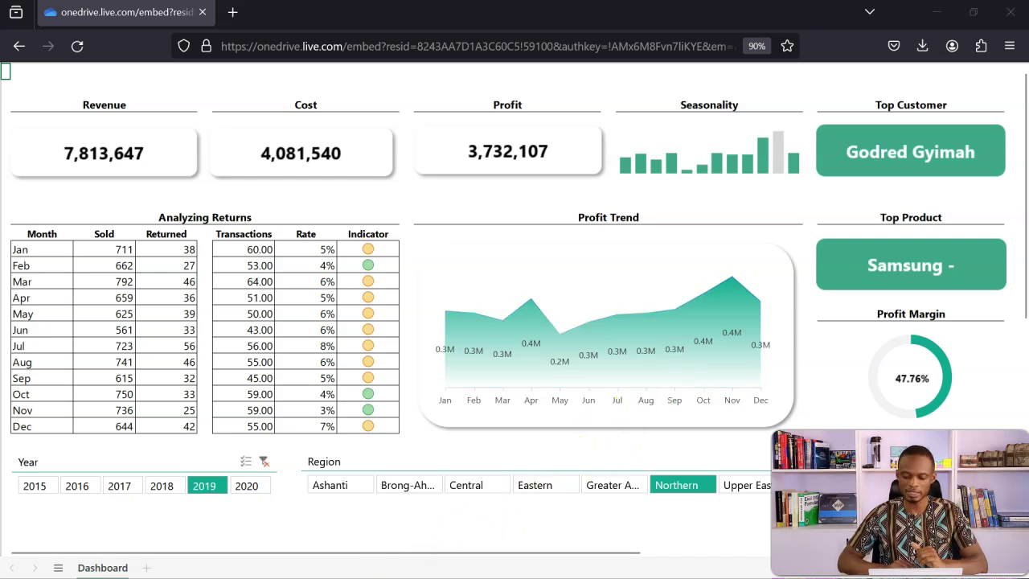
- Copy the &action=embedview&wdbipreview=true suffix from page 281 of the Data Modeling book
key("alt+Tab")
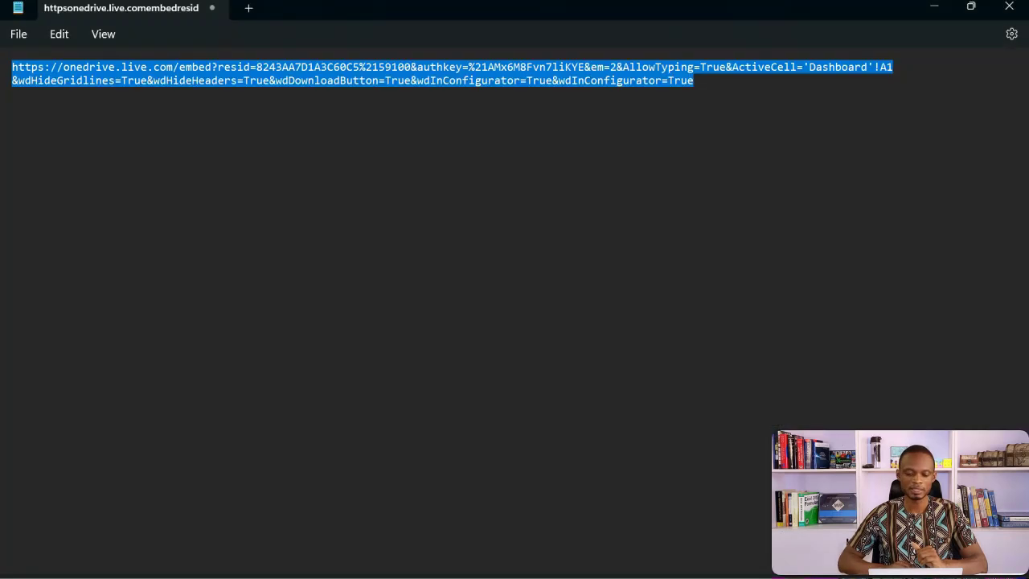
left_click(705, 97)
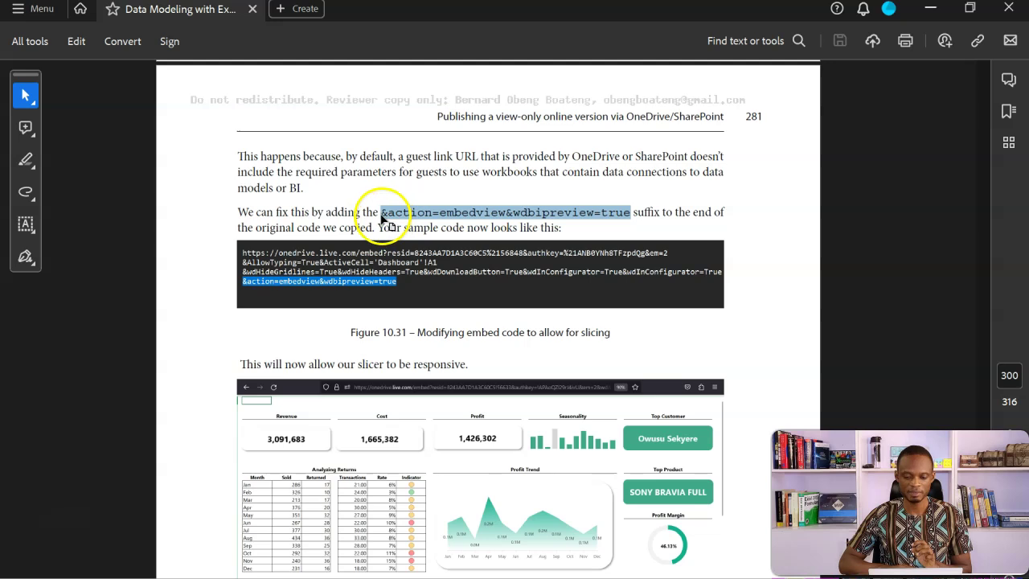
left_click(381, 214)
left_click_drag(381, 214, 631, 213)
key("ctrl+c")
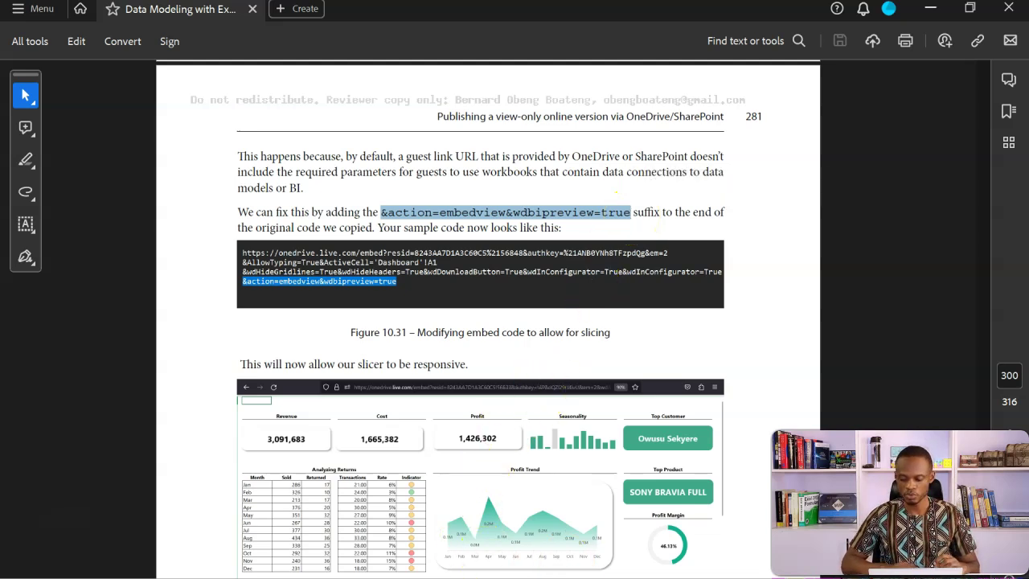
- Append &action=embedview&wdbipreview=true to the Notepad embed URL and copy the updated link
key("alt+Tab")
left_click(784, 173)
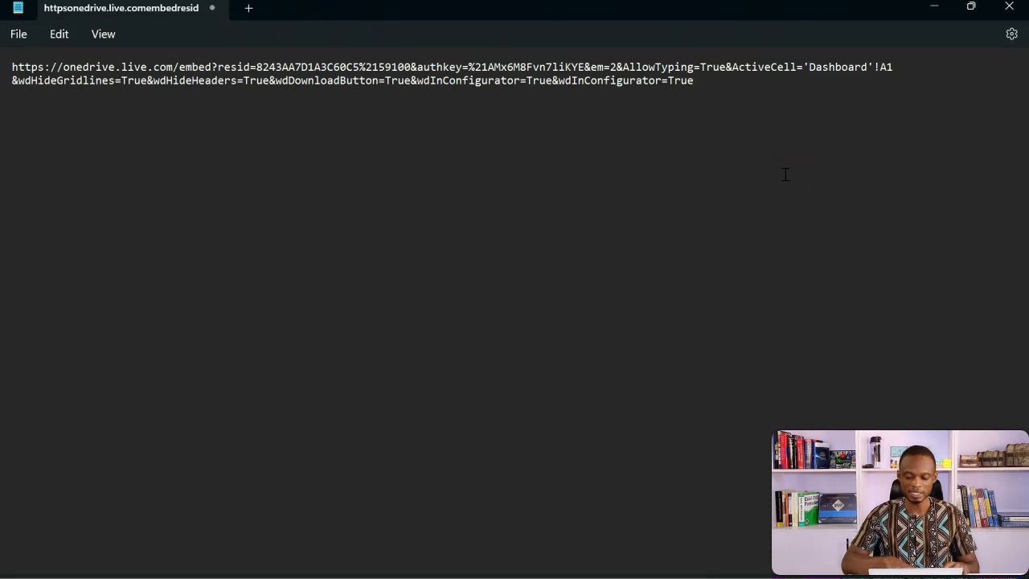
key("ctrl+v")
left_click(726, 90)
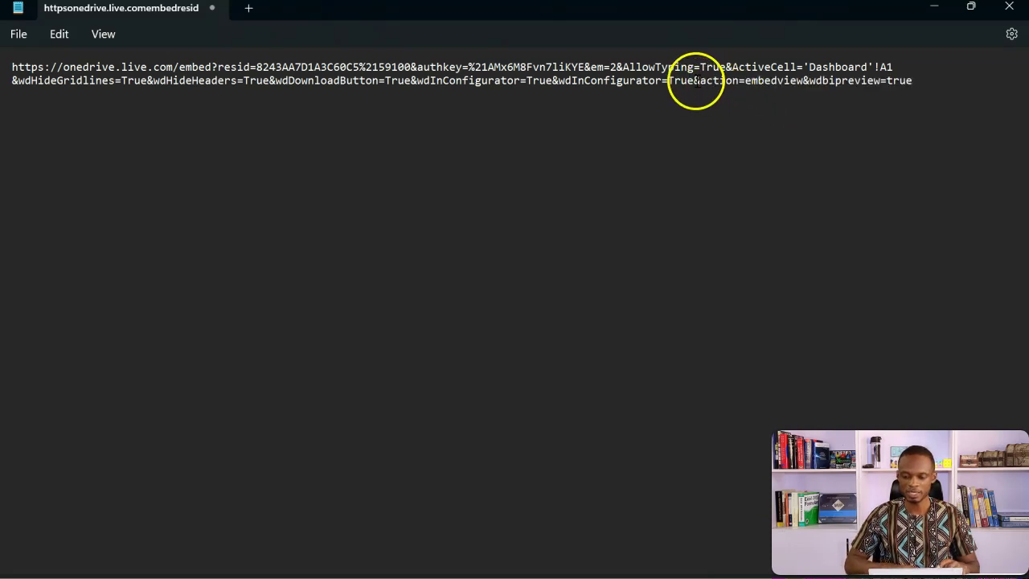
left_click_drag(694, 81, 919, 80)
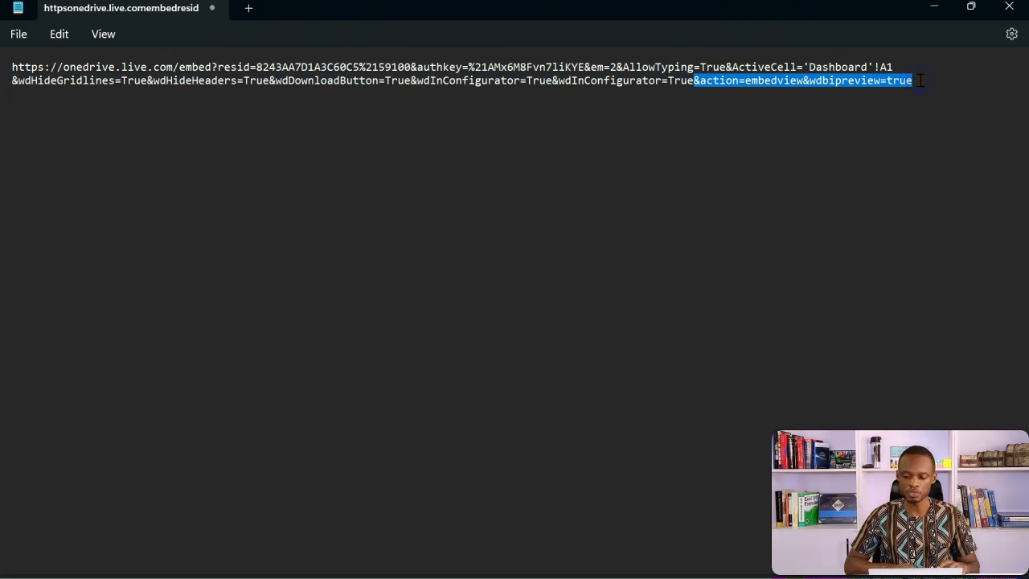
left_click(921, 80)
key("ctrl+a")
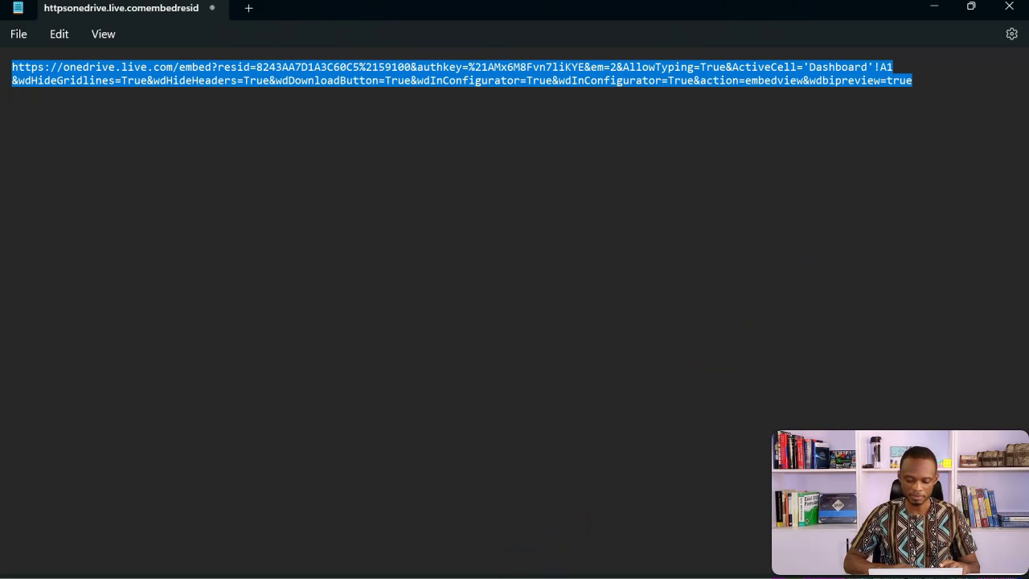
key("alt+Tab")
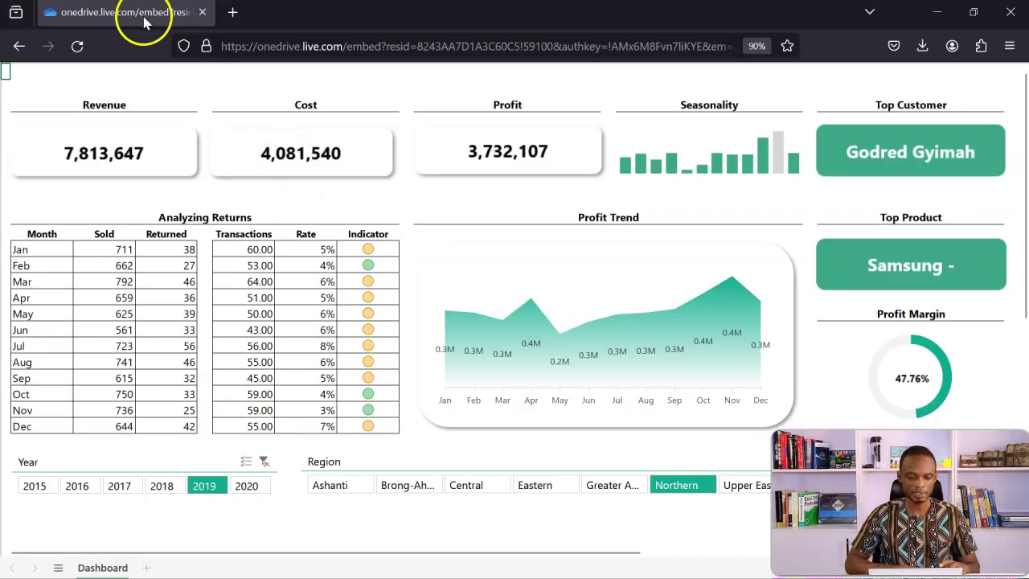
- Load the updated embed link in a new Firefox tab
left_click(235, 14)
key("ctrl+v")
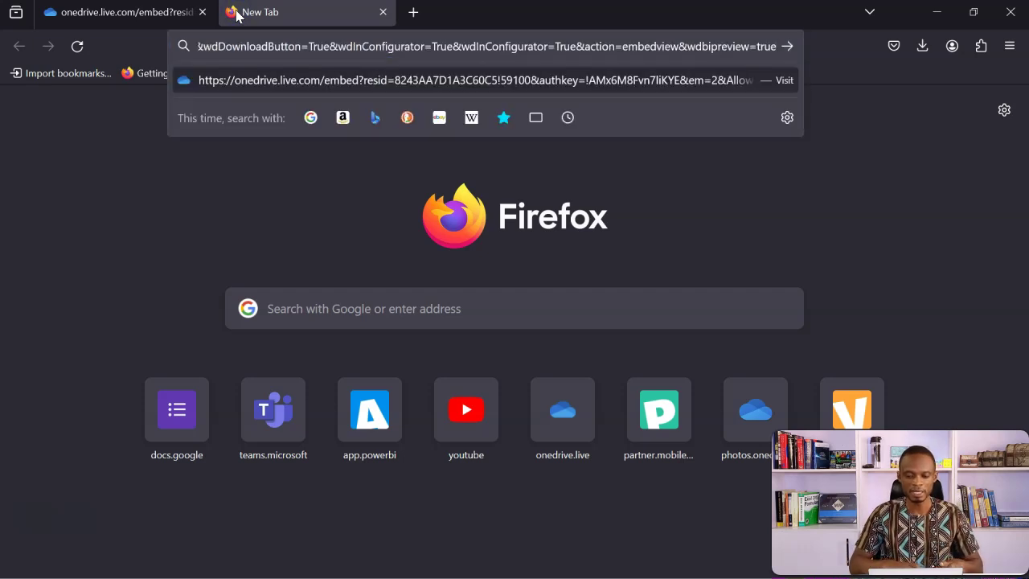
key("Return")
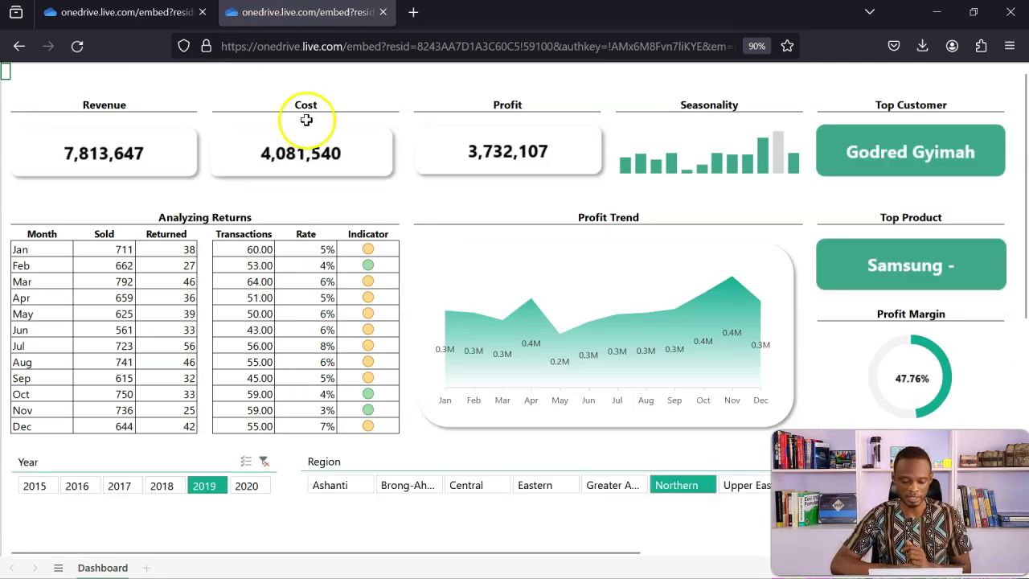
- Filter the dashboard by Ashanti, Brong-Ahafo and Central regions, then years 2020, 2018 and 2019
left_click(359, 487)
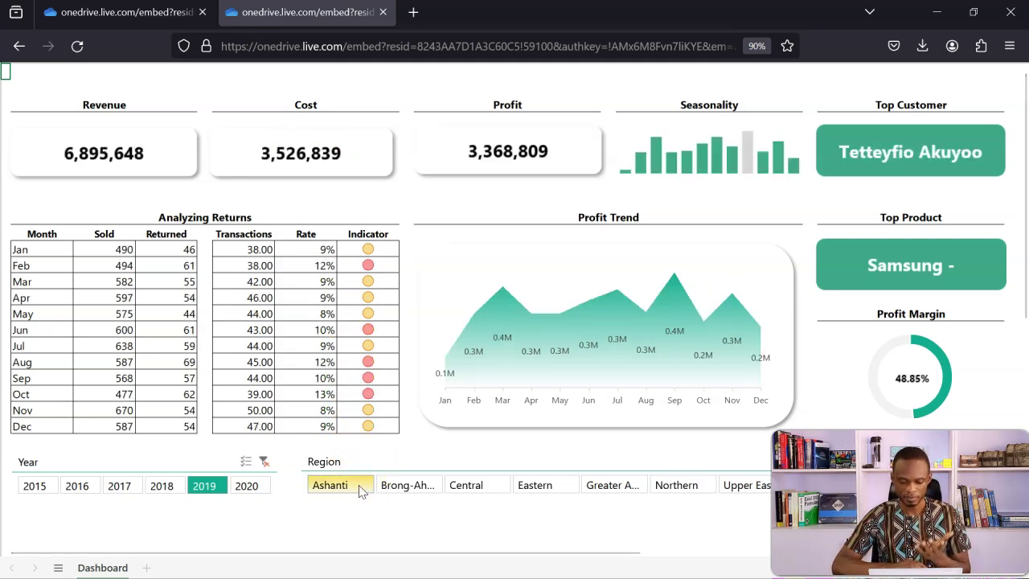
left_click(394, 488)
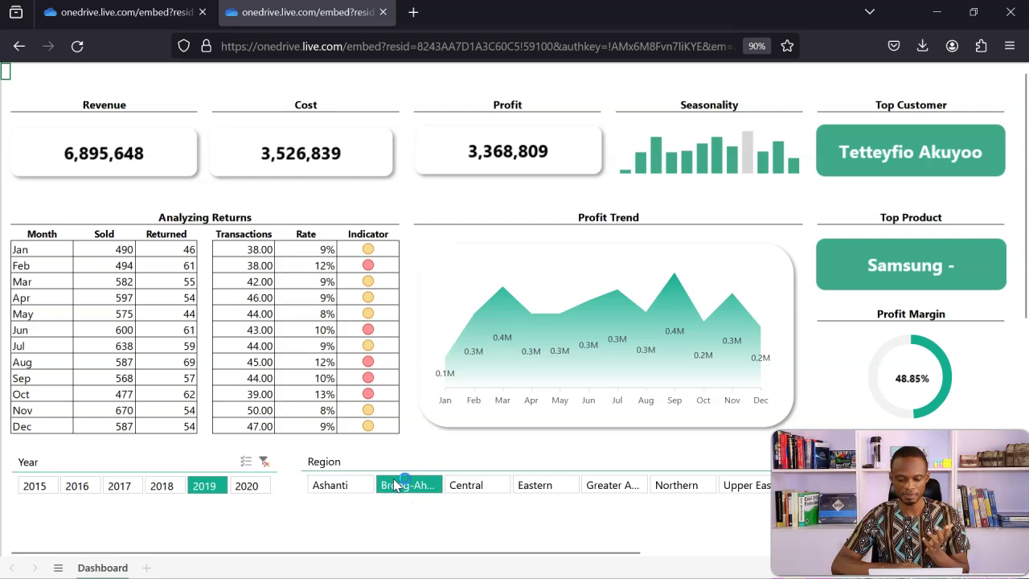
left_click(454, 486)
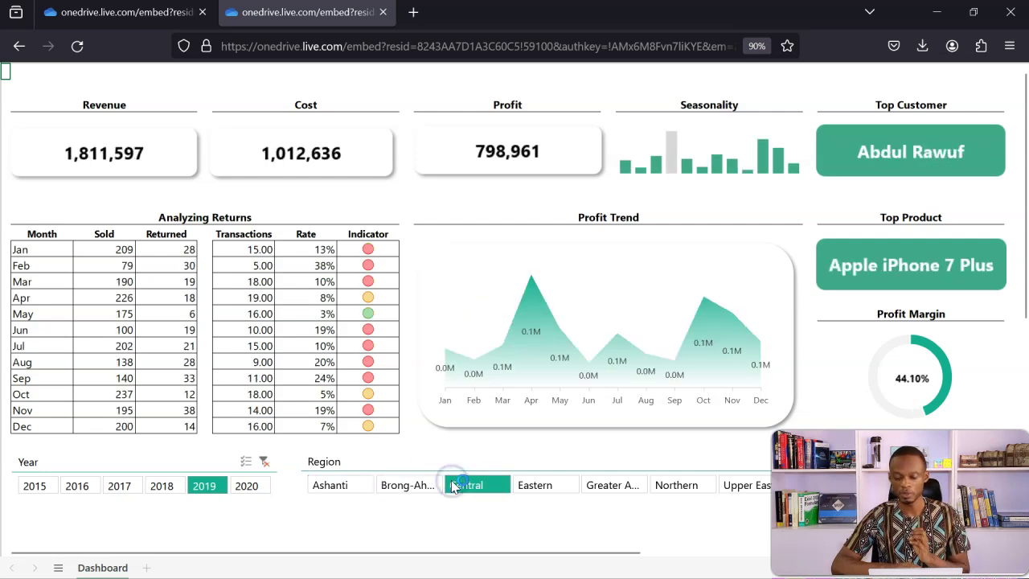
left_click(337, 492)
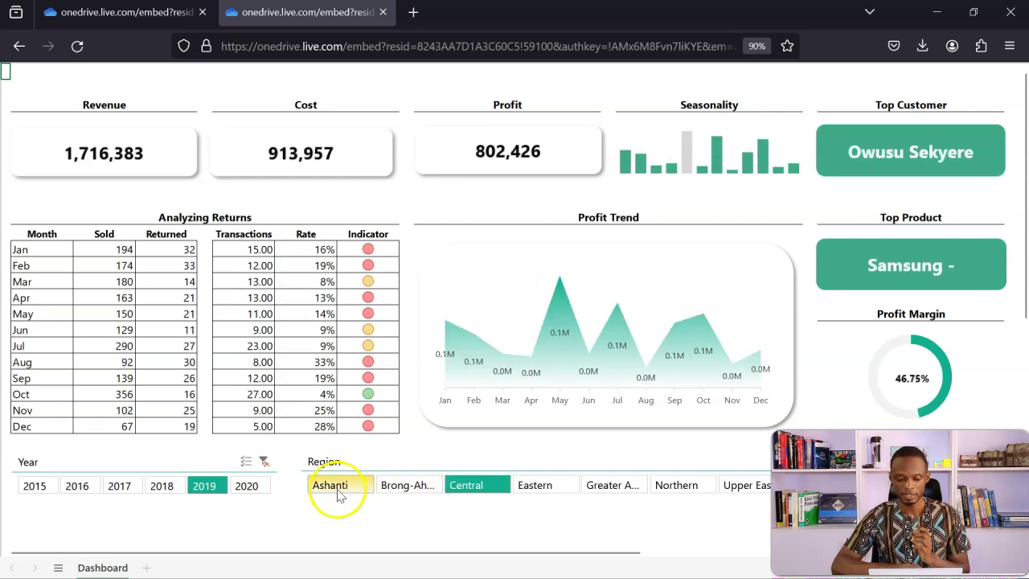
left_click(256, 487)
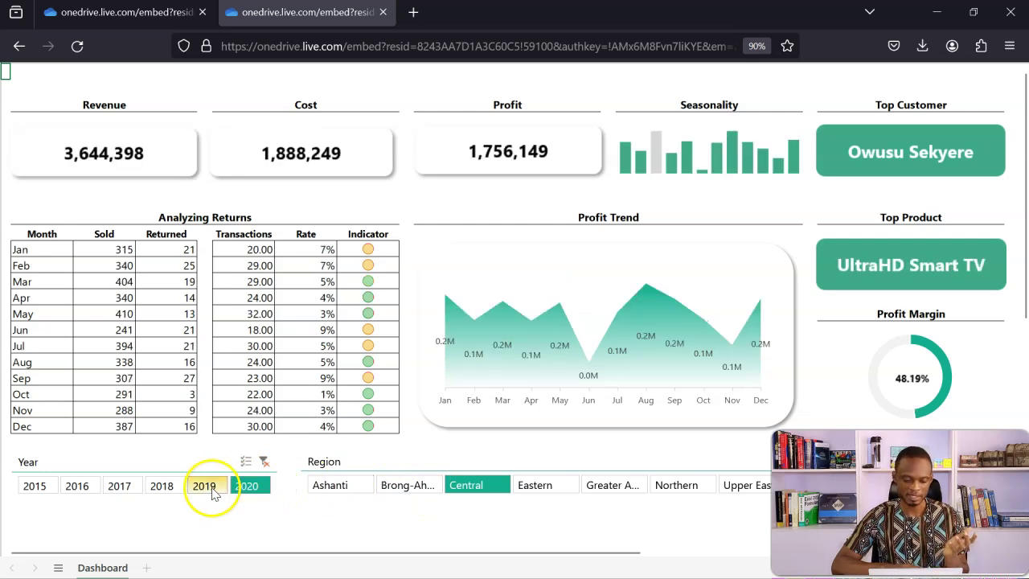
left_click(163, 489)
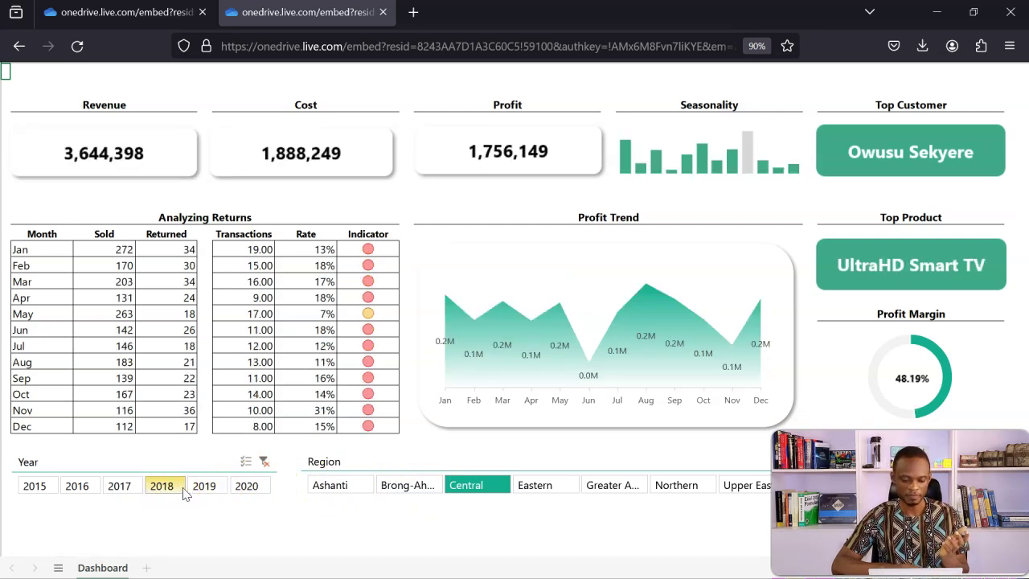
left_click(197, 489)
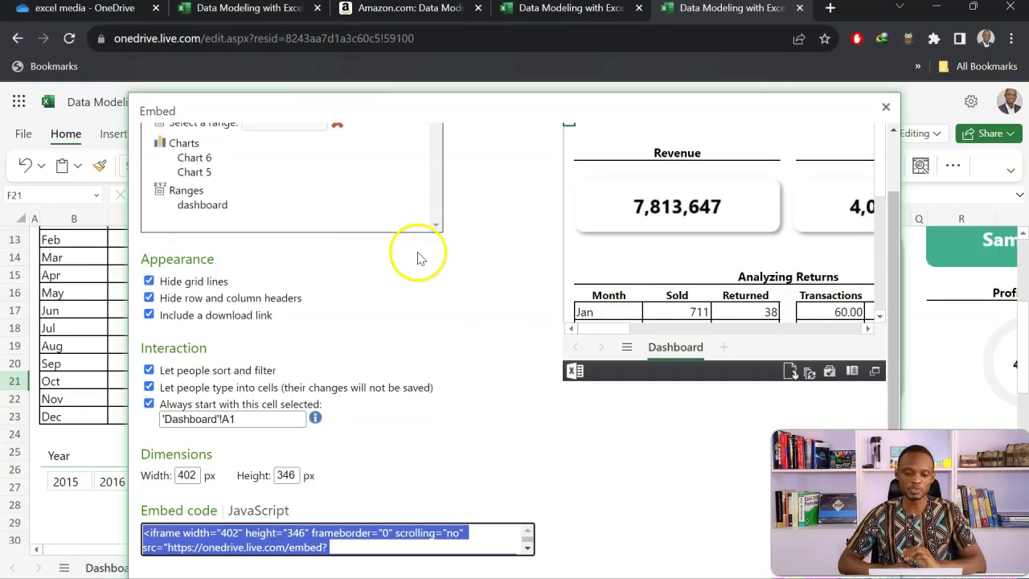
- Switch to the Amazon tab showing the 'Data Modeling with Microsoft Excel' product page
left_click(447, 17)
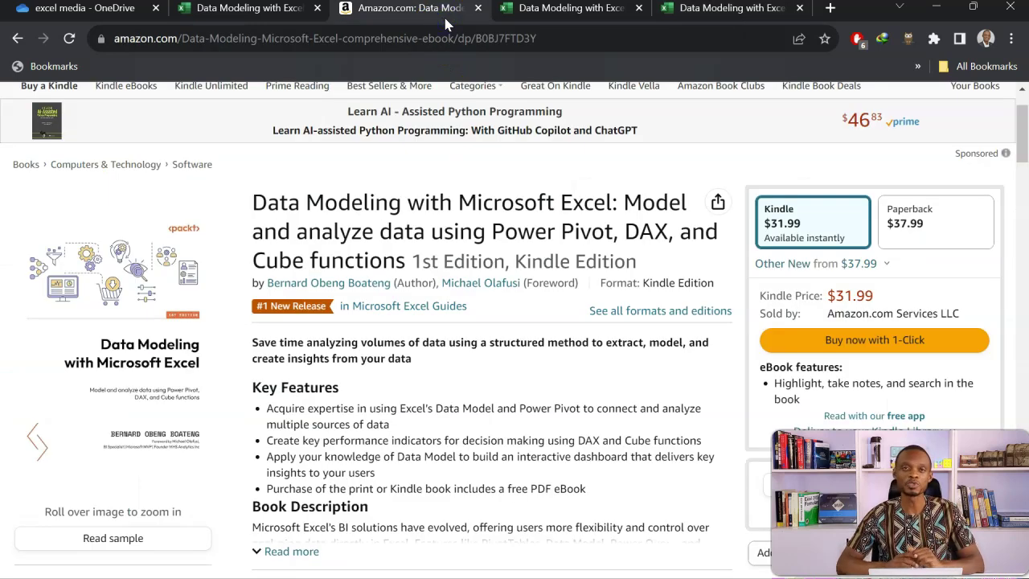